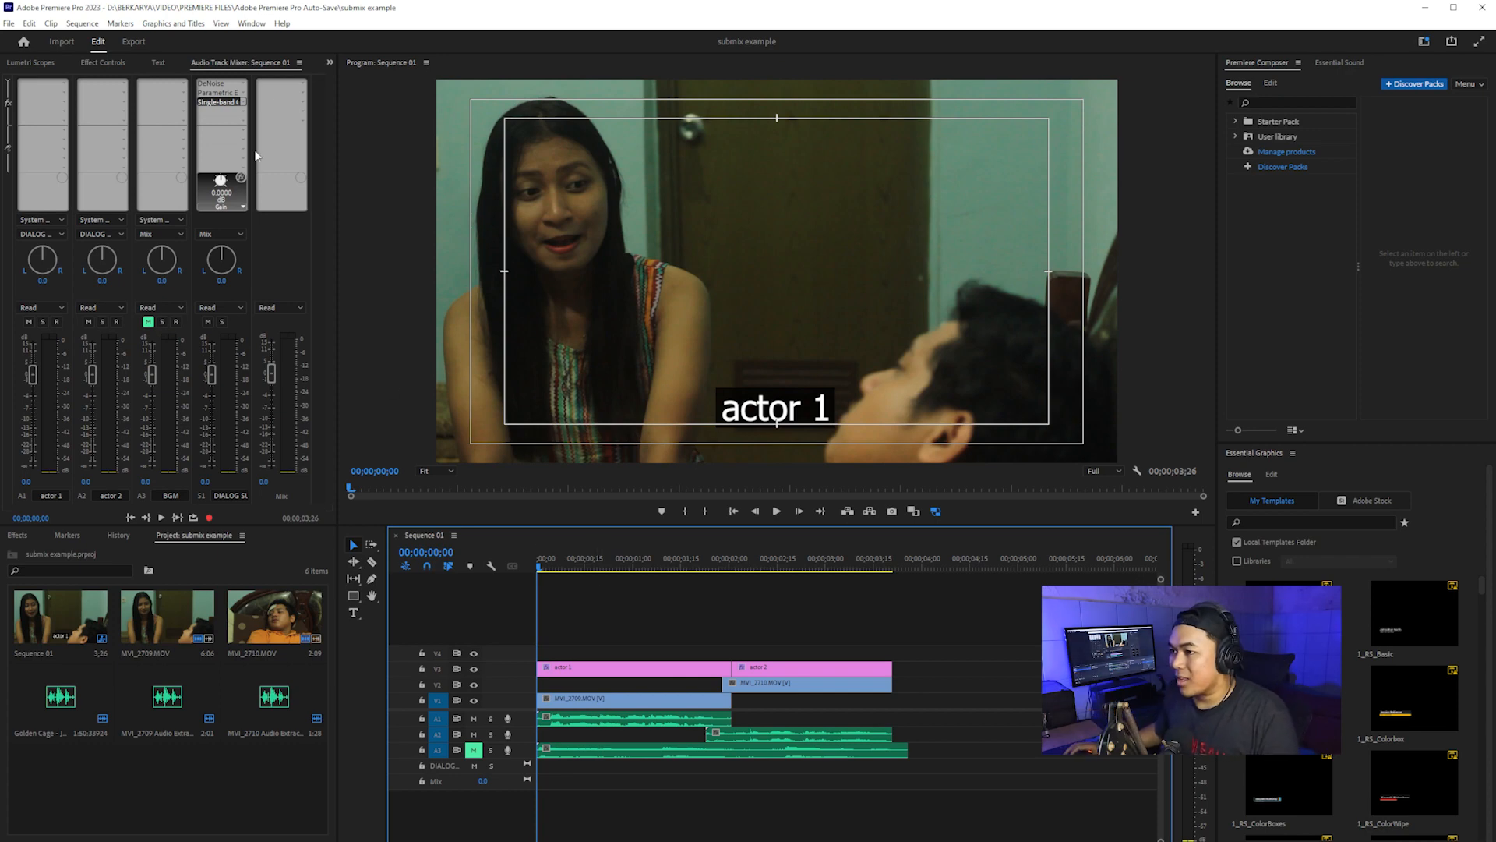
Step: Clear all existing audio effects from the DIALOG SUB submix track
left_click(242, 84)
left_click(247, 96)
left_click(244, 92)
left_click(248, 104)
left_click(247, 101)
left_click(249, 111)
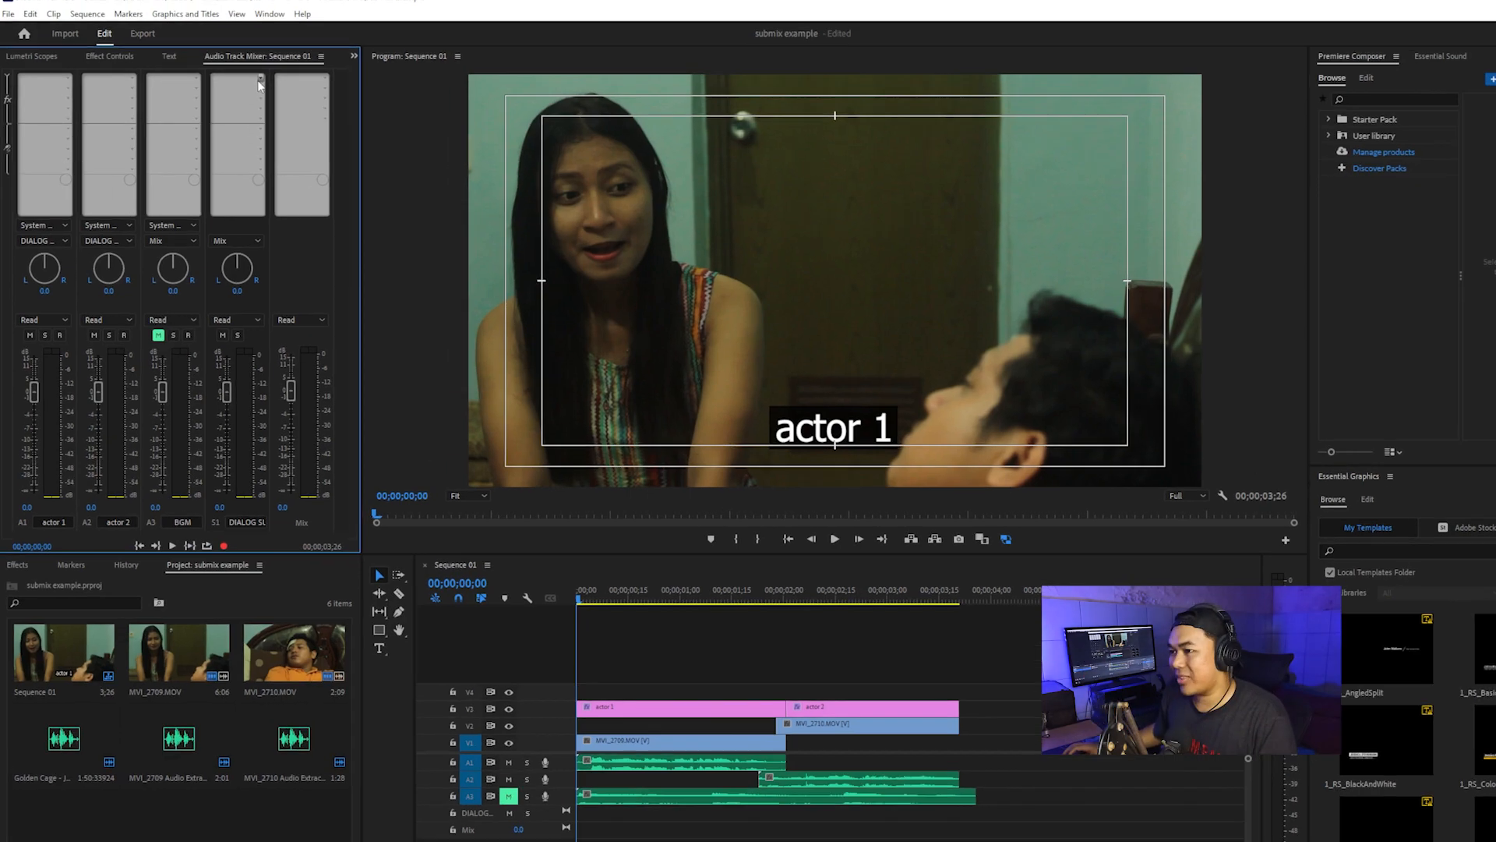
Step: Add the DeNoise effect to the DIALOG SUB submix and set its amount to 50%
left_click(234, 84)
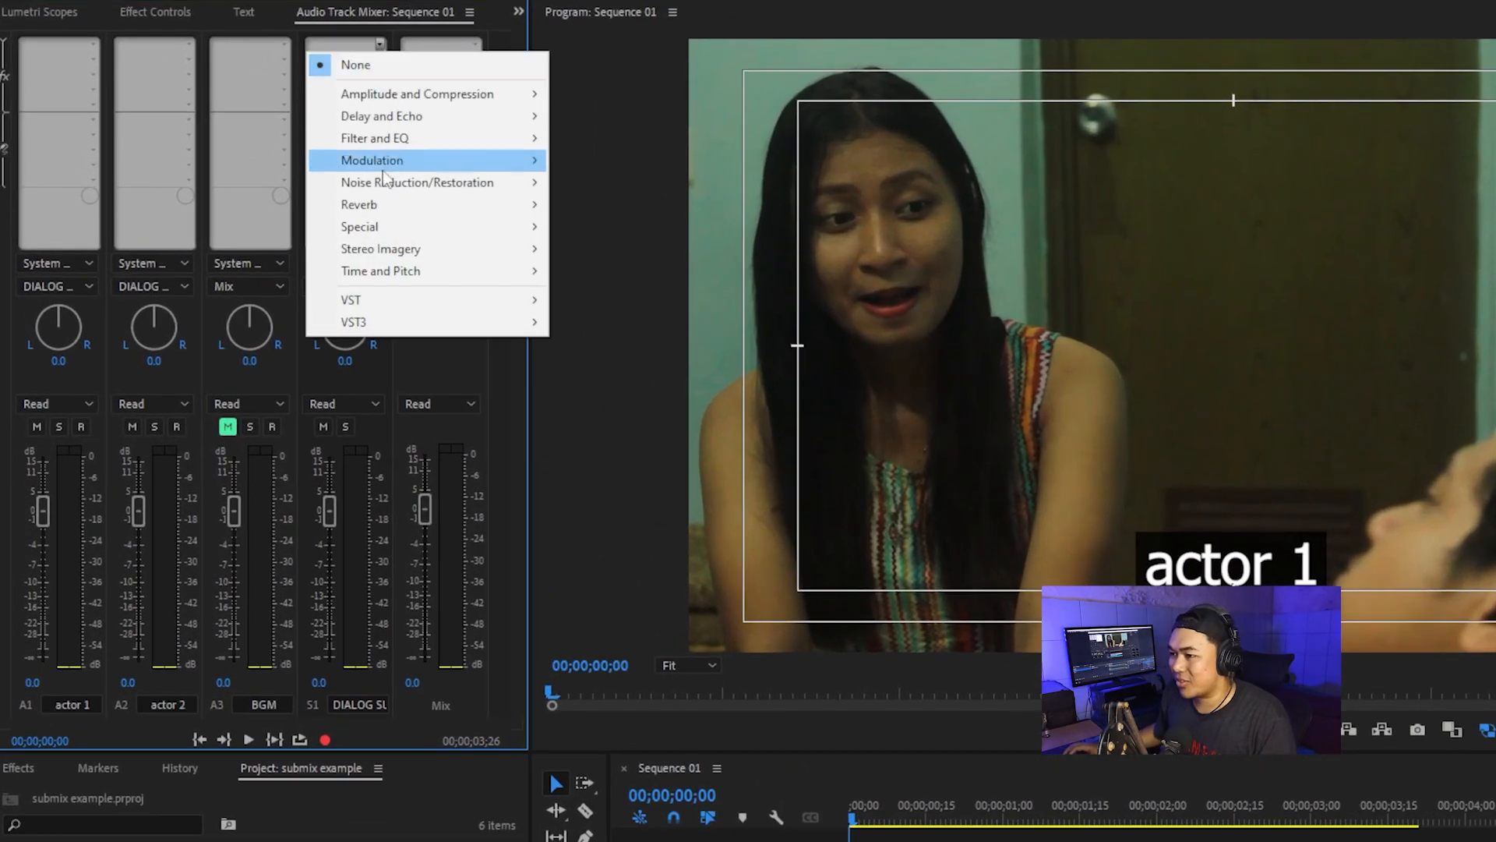
mouse_move(441, 182)
left_click(717, 224)
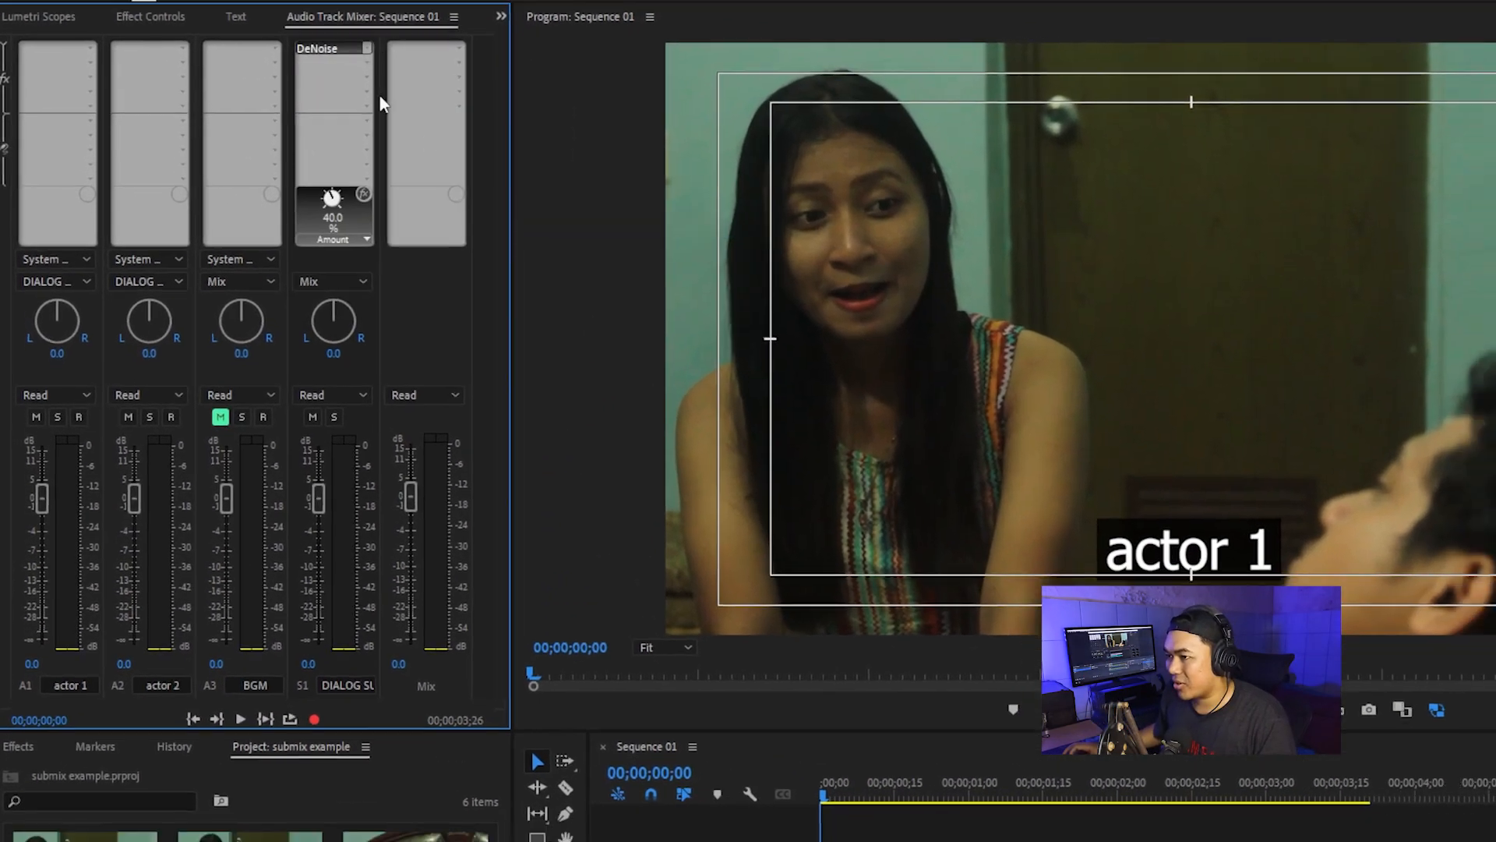
double_click(343, 51)
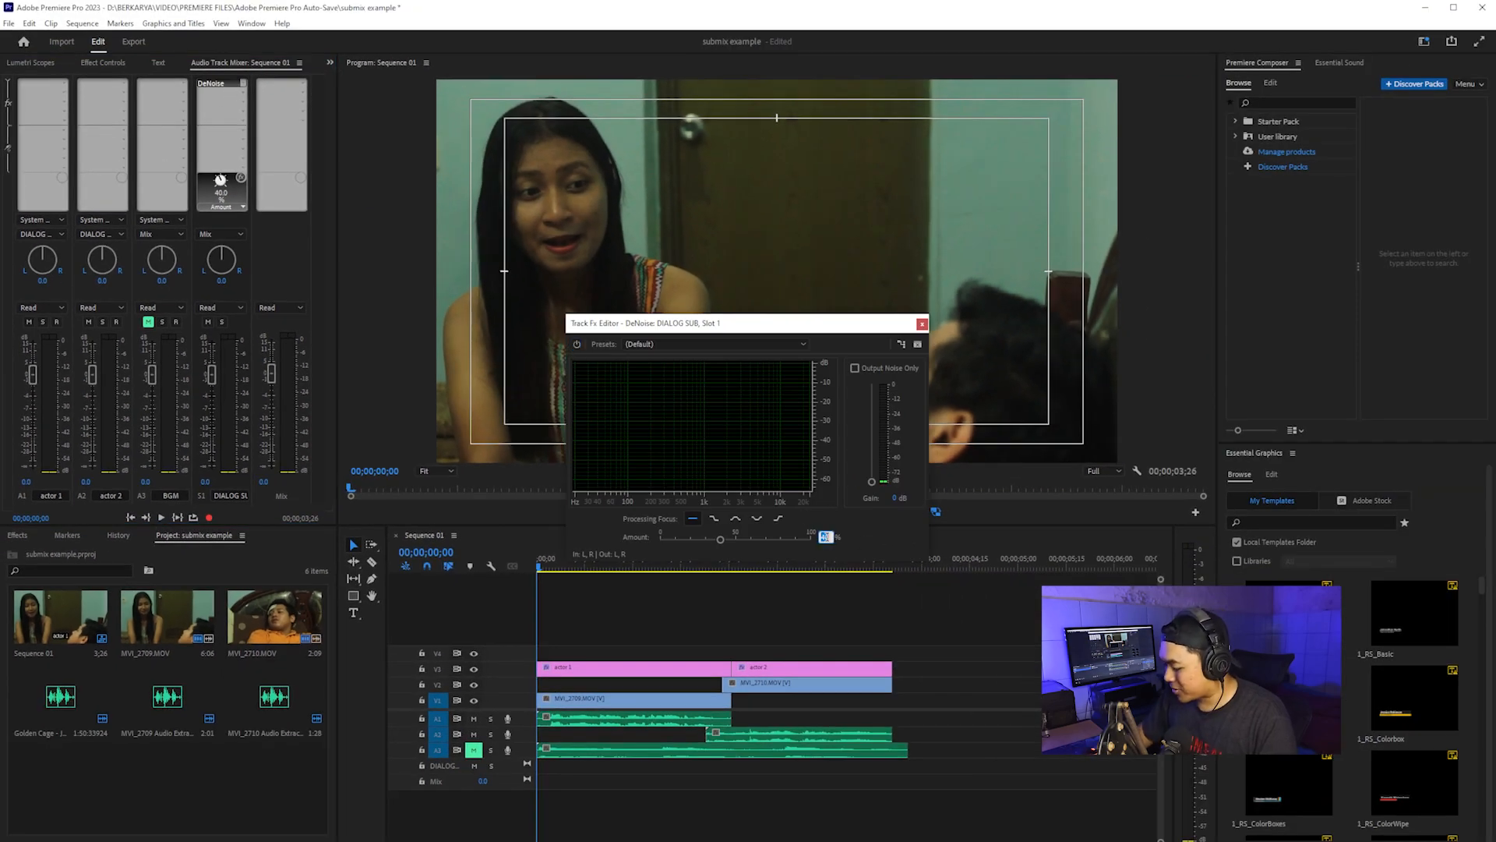
type("50")
key("Return")
left_click(922, 323)
Step: Play the sequence from its start to hear the dialogue with DeNoise on the submix
left_click_drag(575, 563, 496, 567)
key("space")
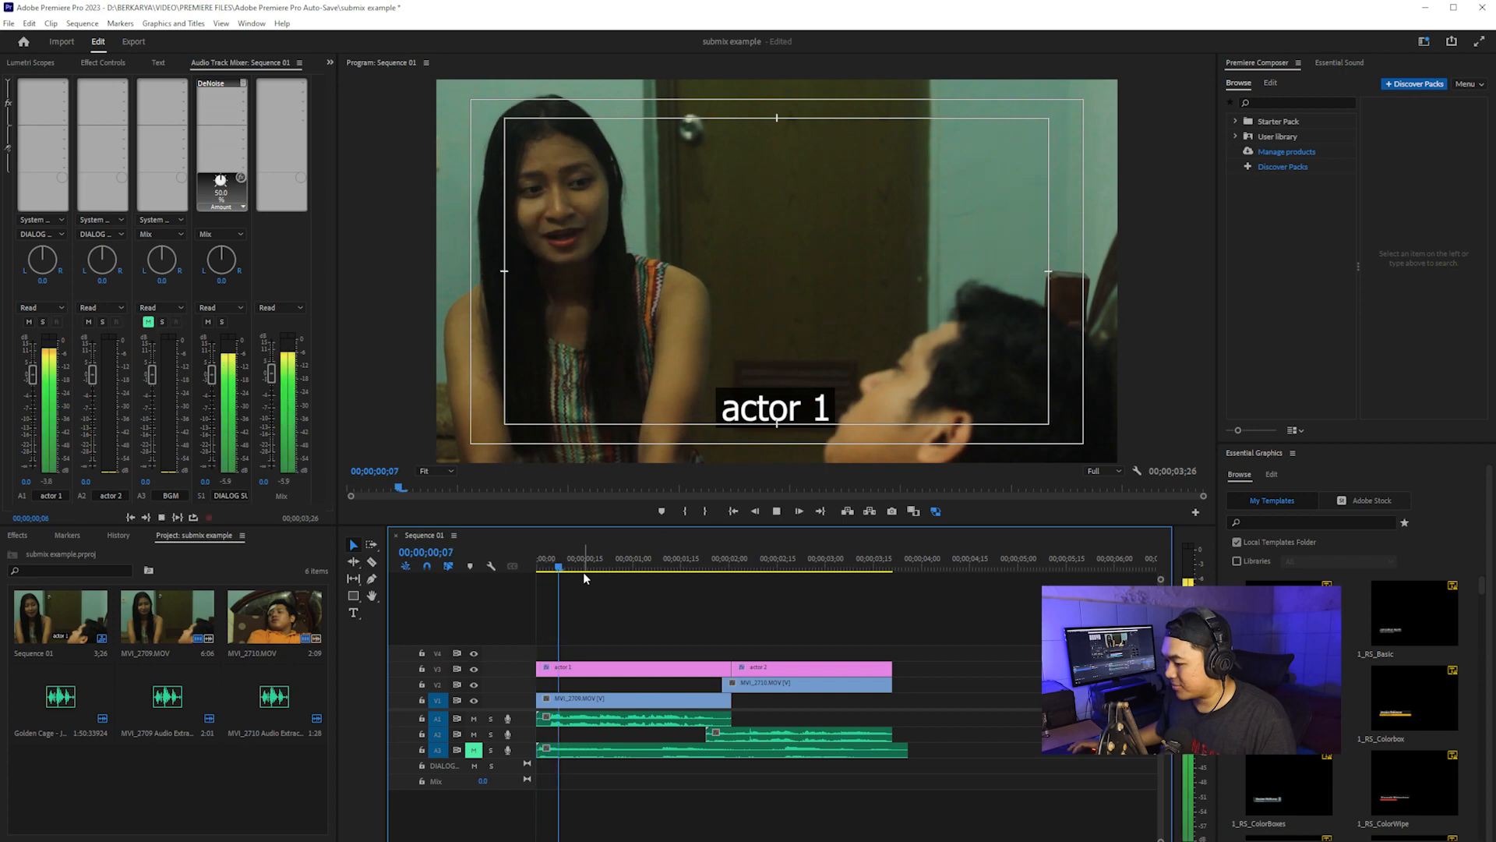
key("space")
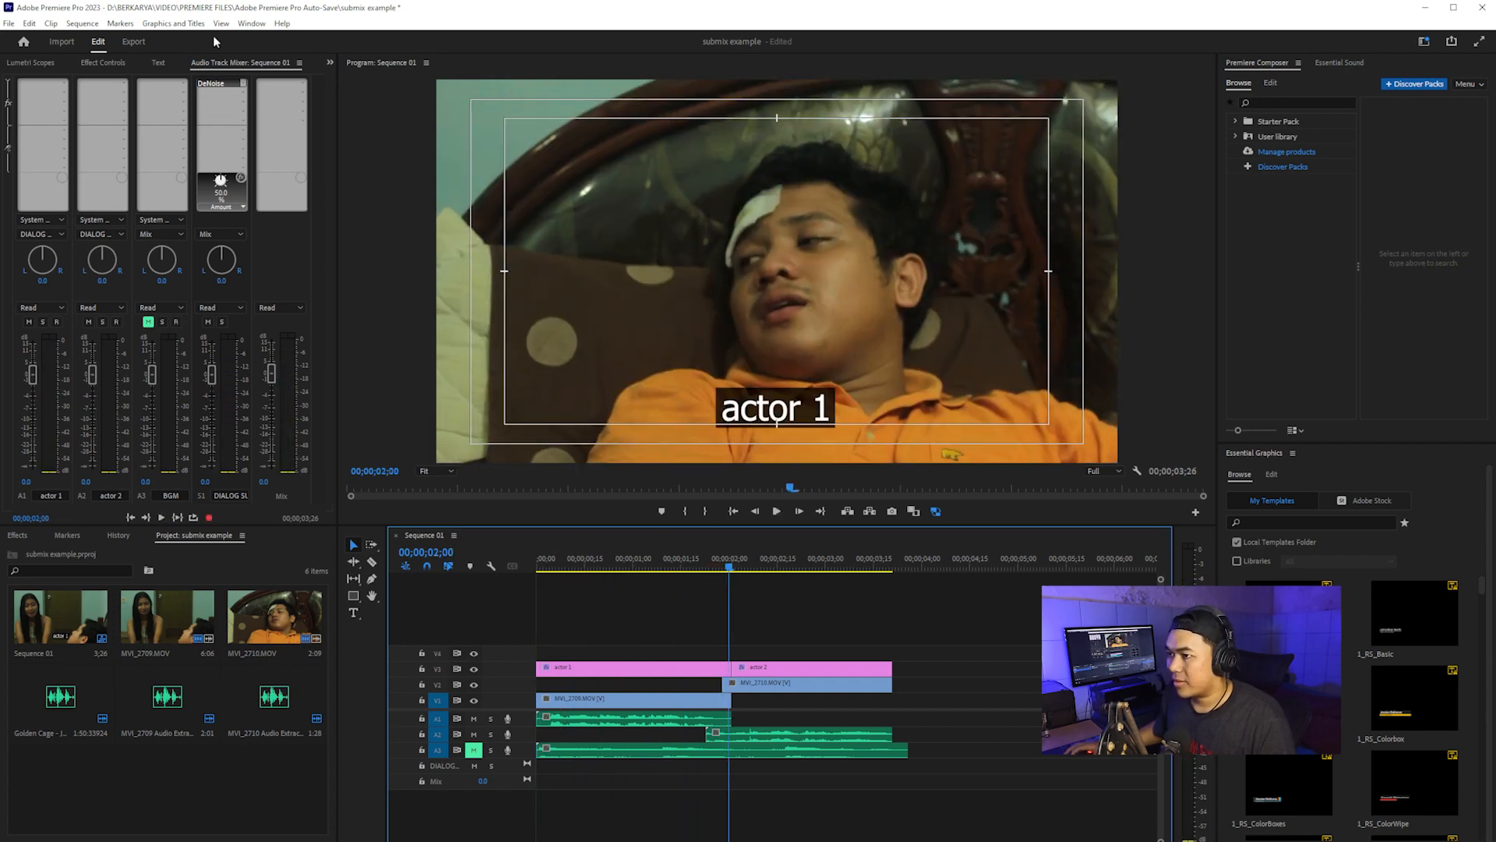
Step: Remove DeNoise from the DIALOG SUB submix and play the sequence from its start to compare the sound without it
left_click(244, 82)
left_click(226, 95)
left_click_drag(403, 489, 343, 494)
left_click_drag(568, 564, 484, 566)
key("space")
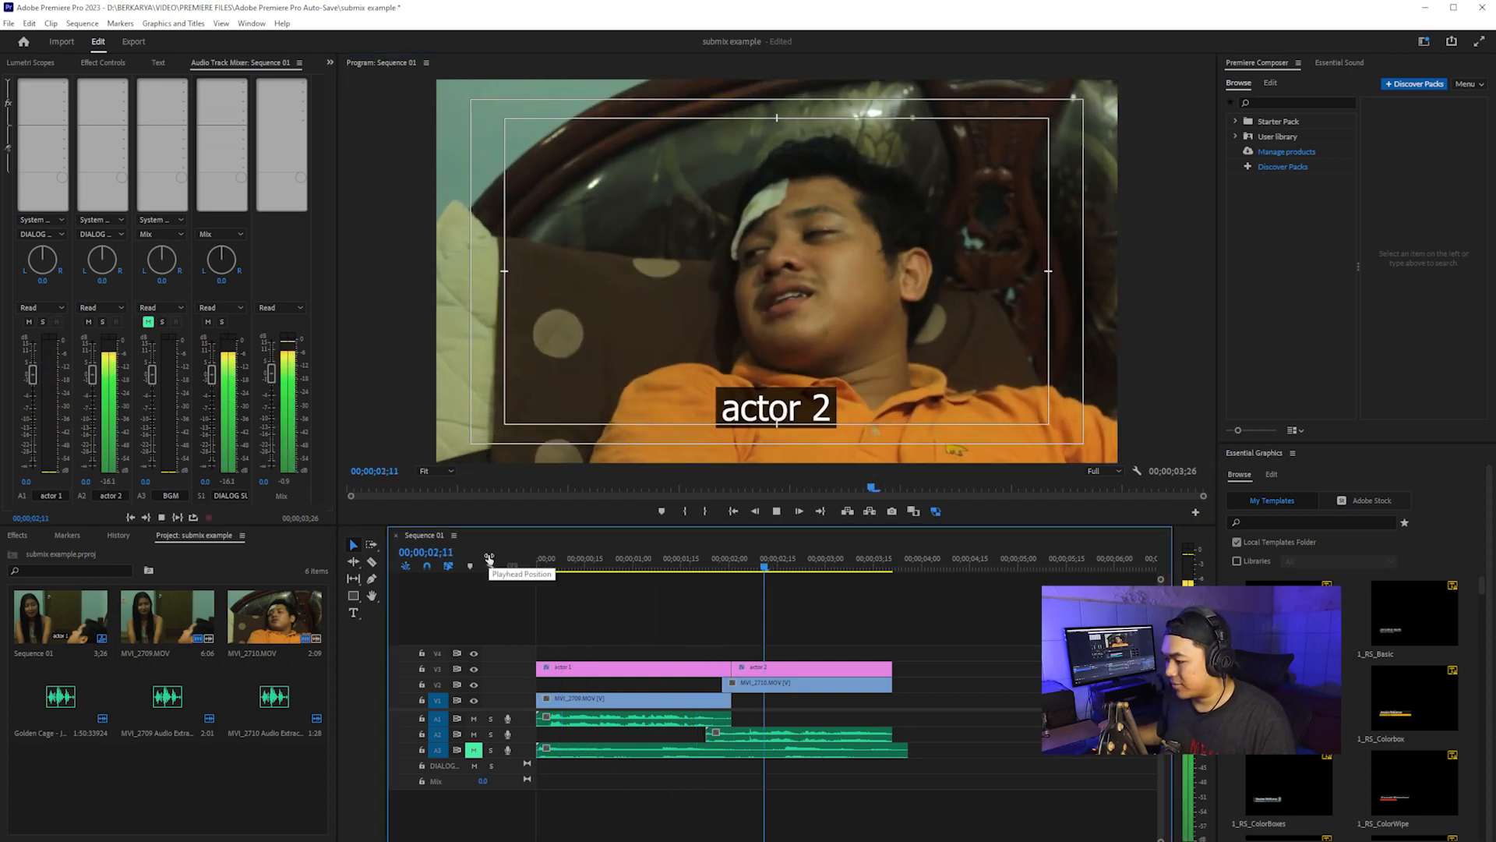
key("space")
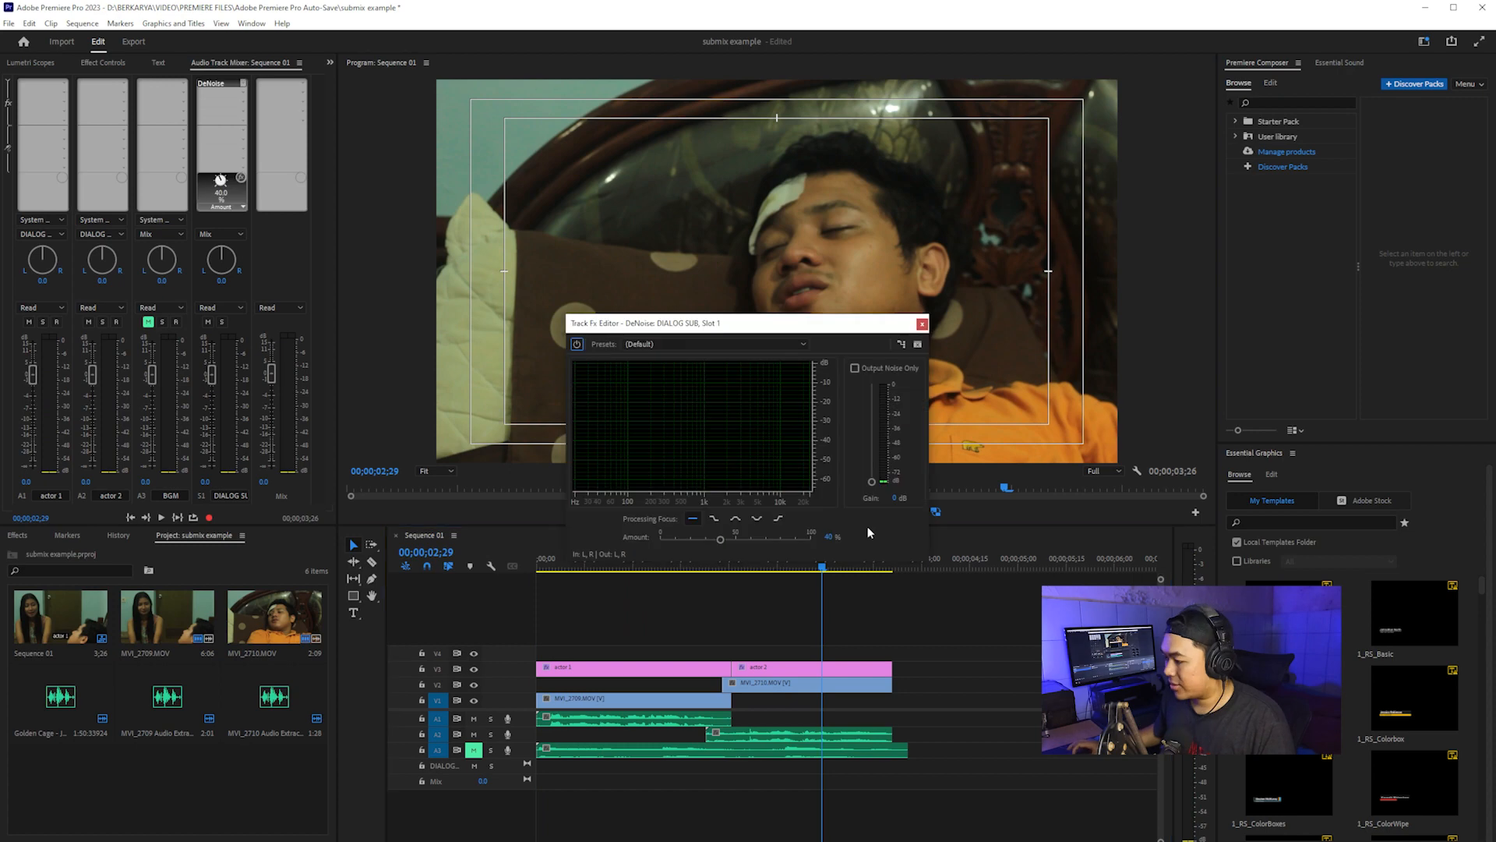
Step: Restore DeNoise on the DIALOG SUB submix with an amount of 50%
left_click(825, 537)
type("5")
key("Return")
left_click(922, 322)
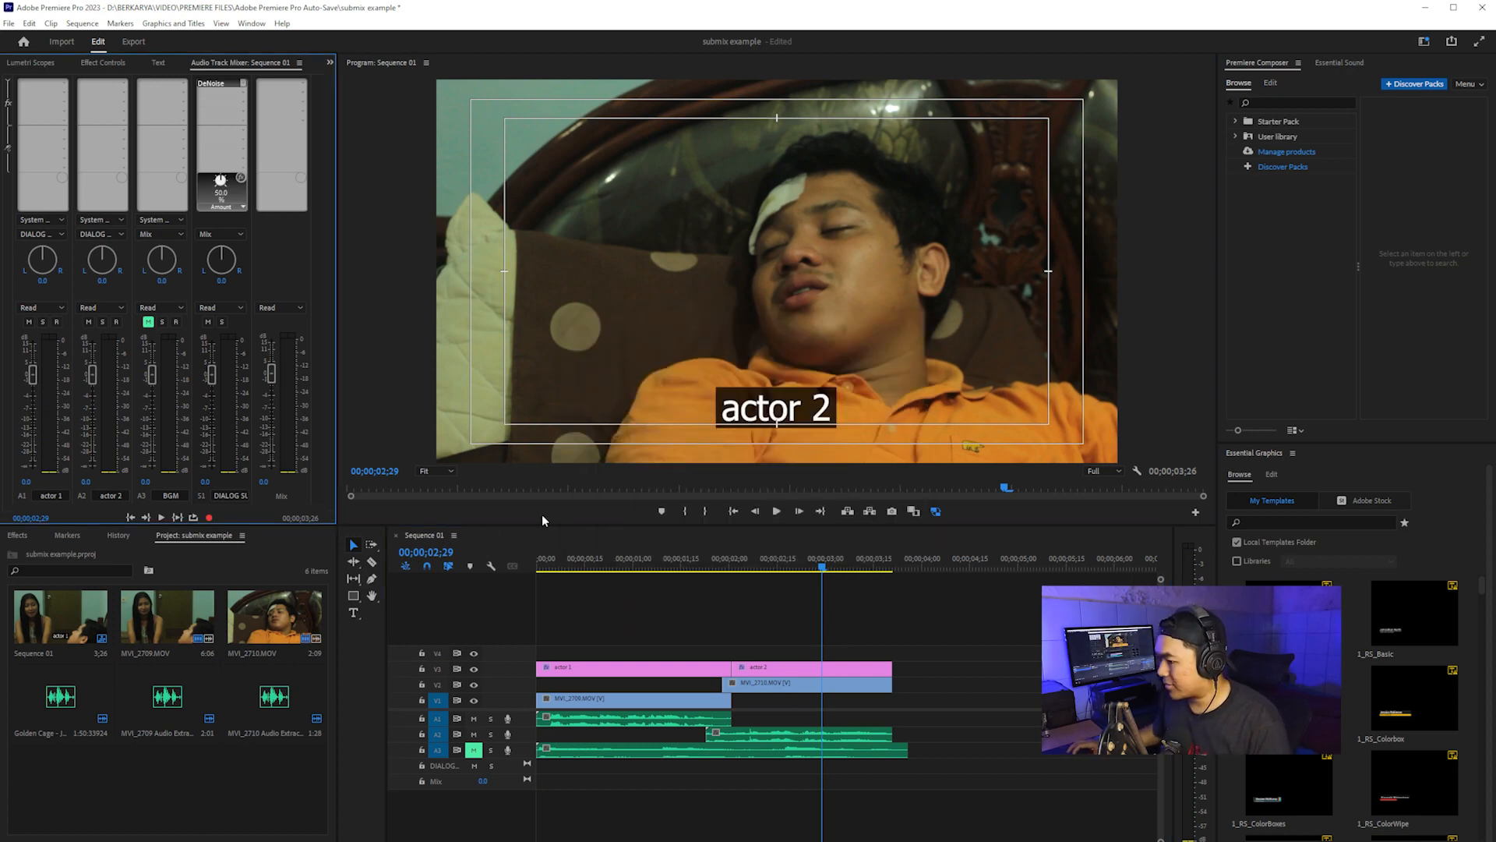
Step: Play the whole sequence through the restored submix DeNoise and return the playhead to the start
left_click(394, 495)
key("space")
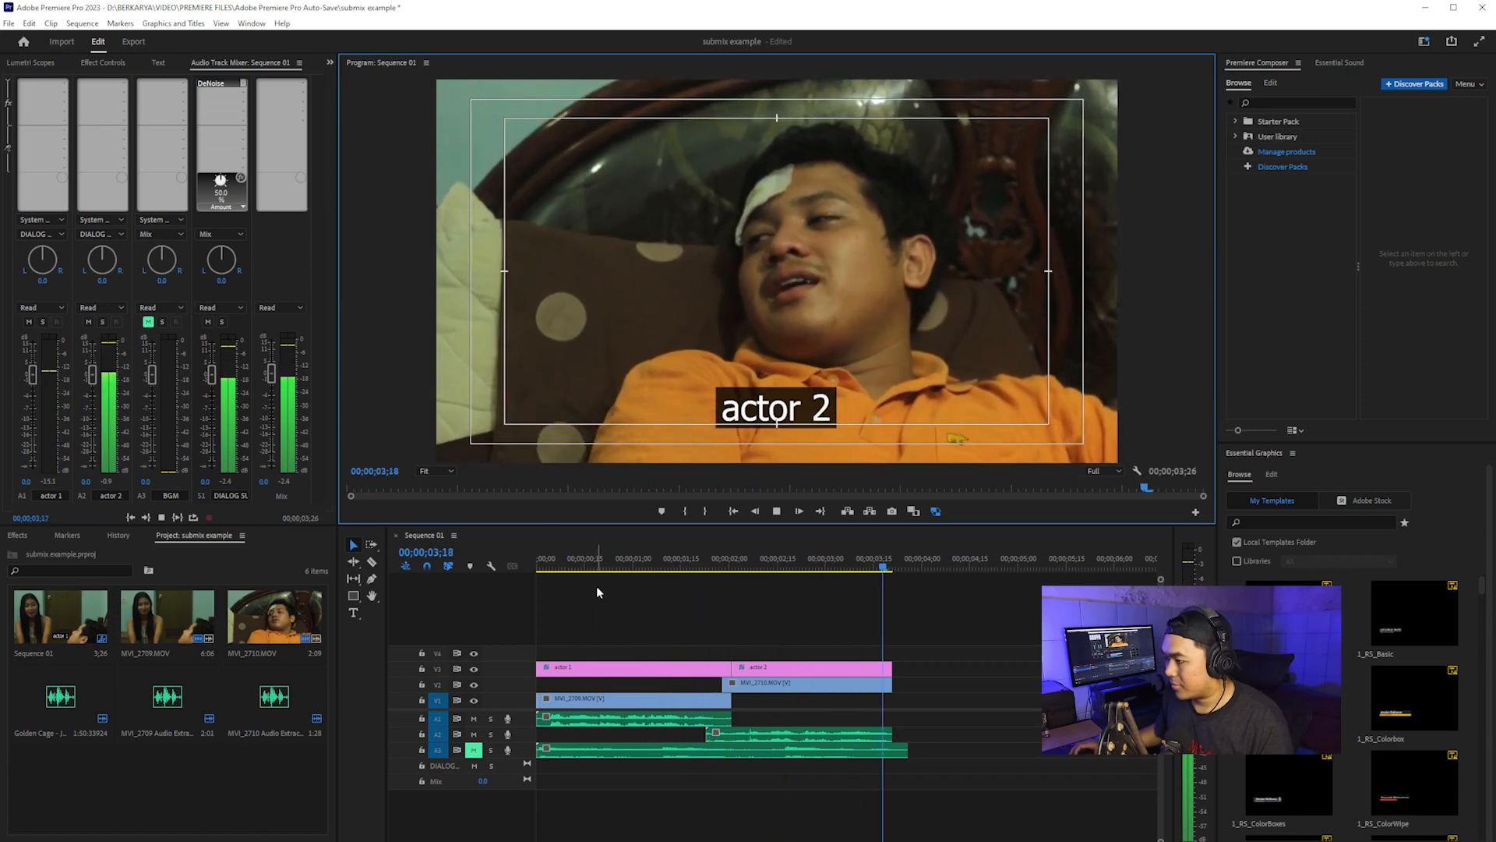
left_click(596, 586)
key("Home")
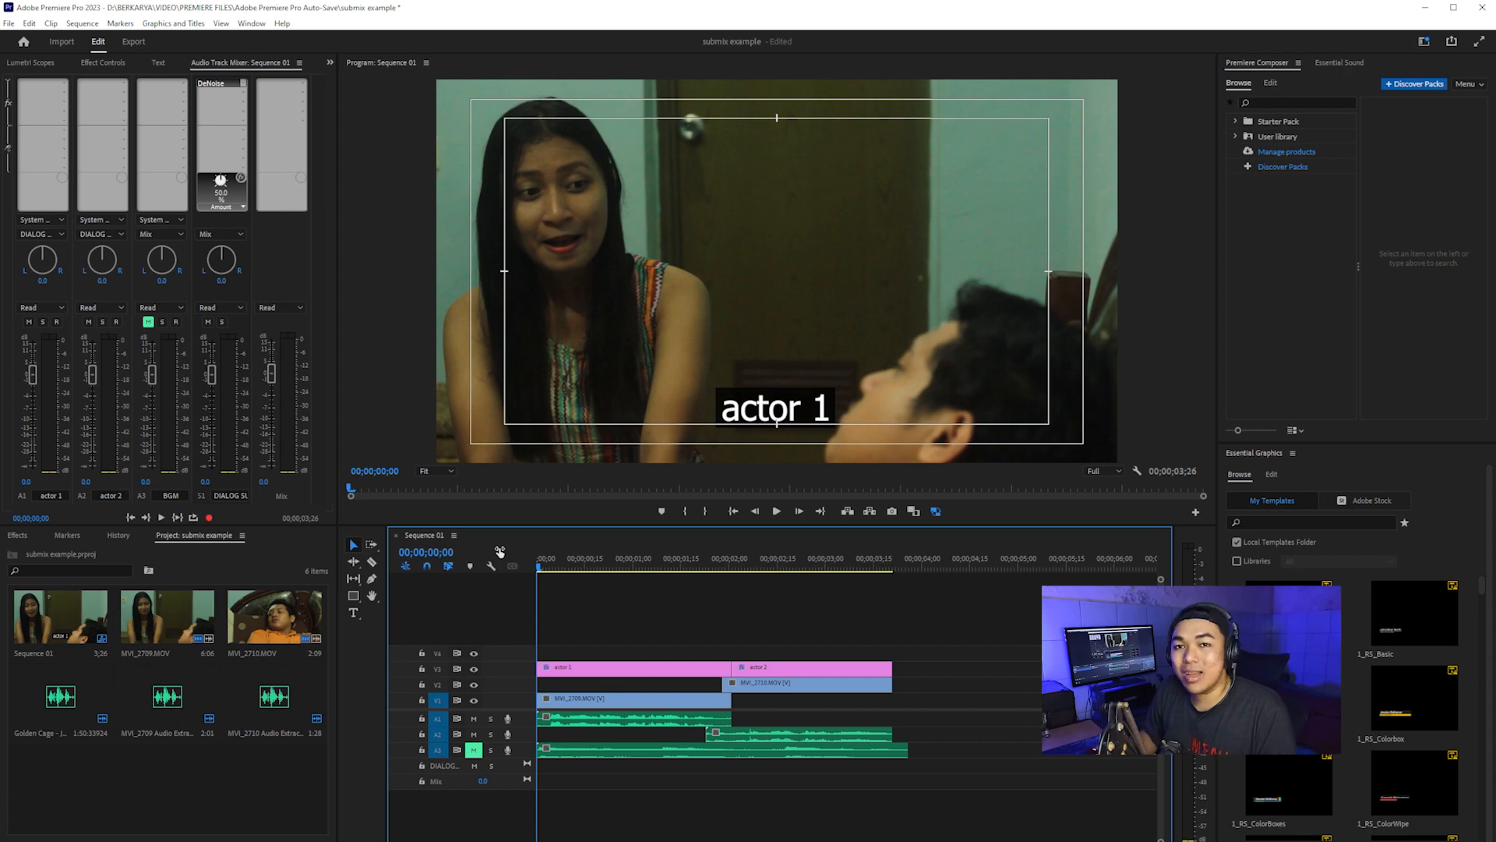
Step: Send actor 1's audio clip on track A1 to Adobe Audition for editing
left_click(652, 705)
right_click(647, 724)
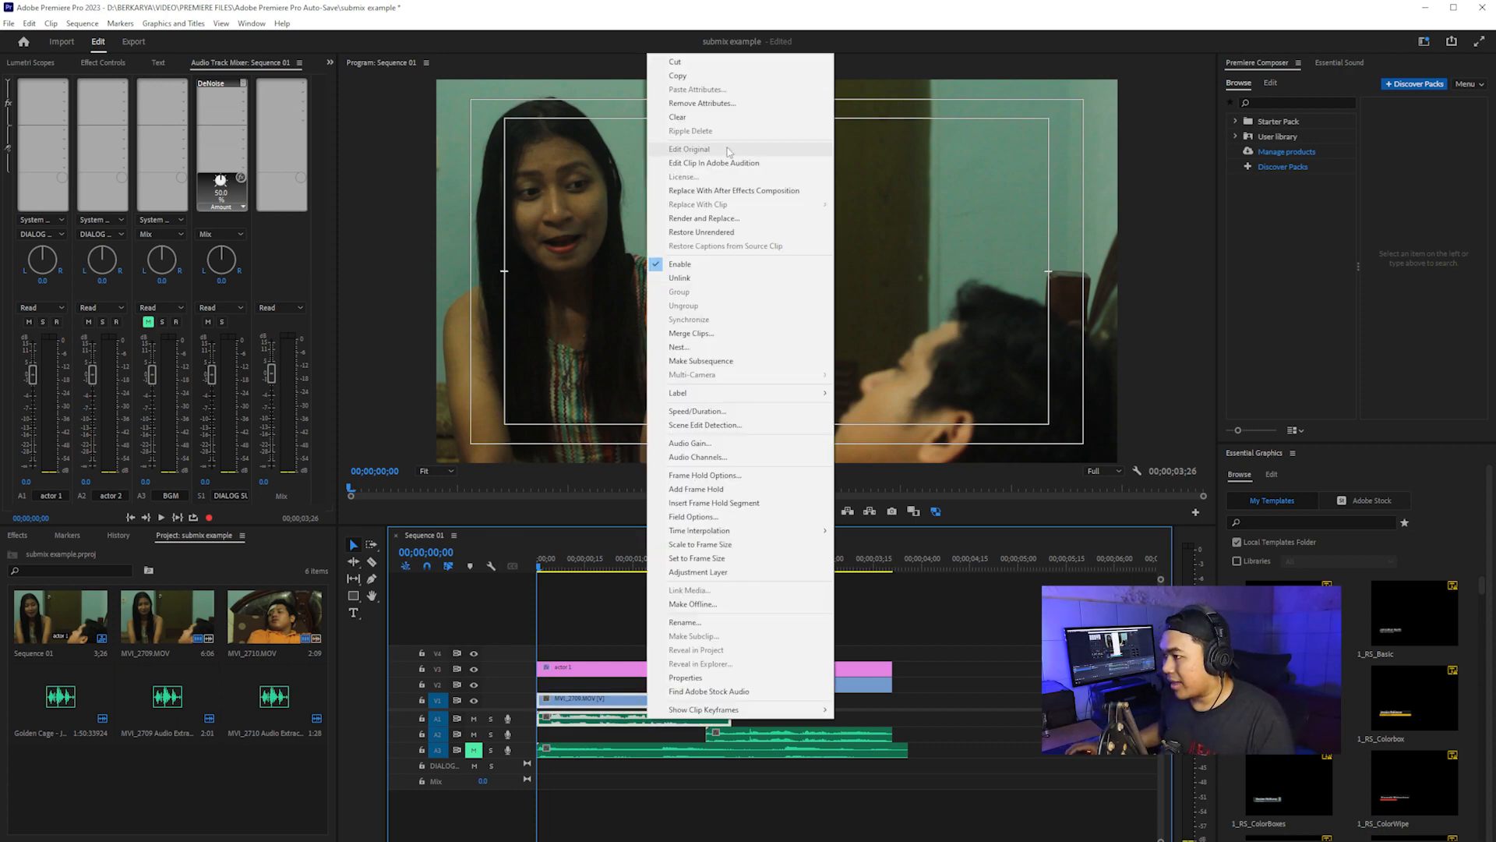
left_click(731, 167)
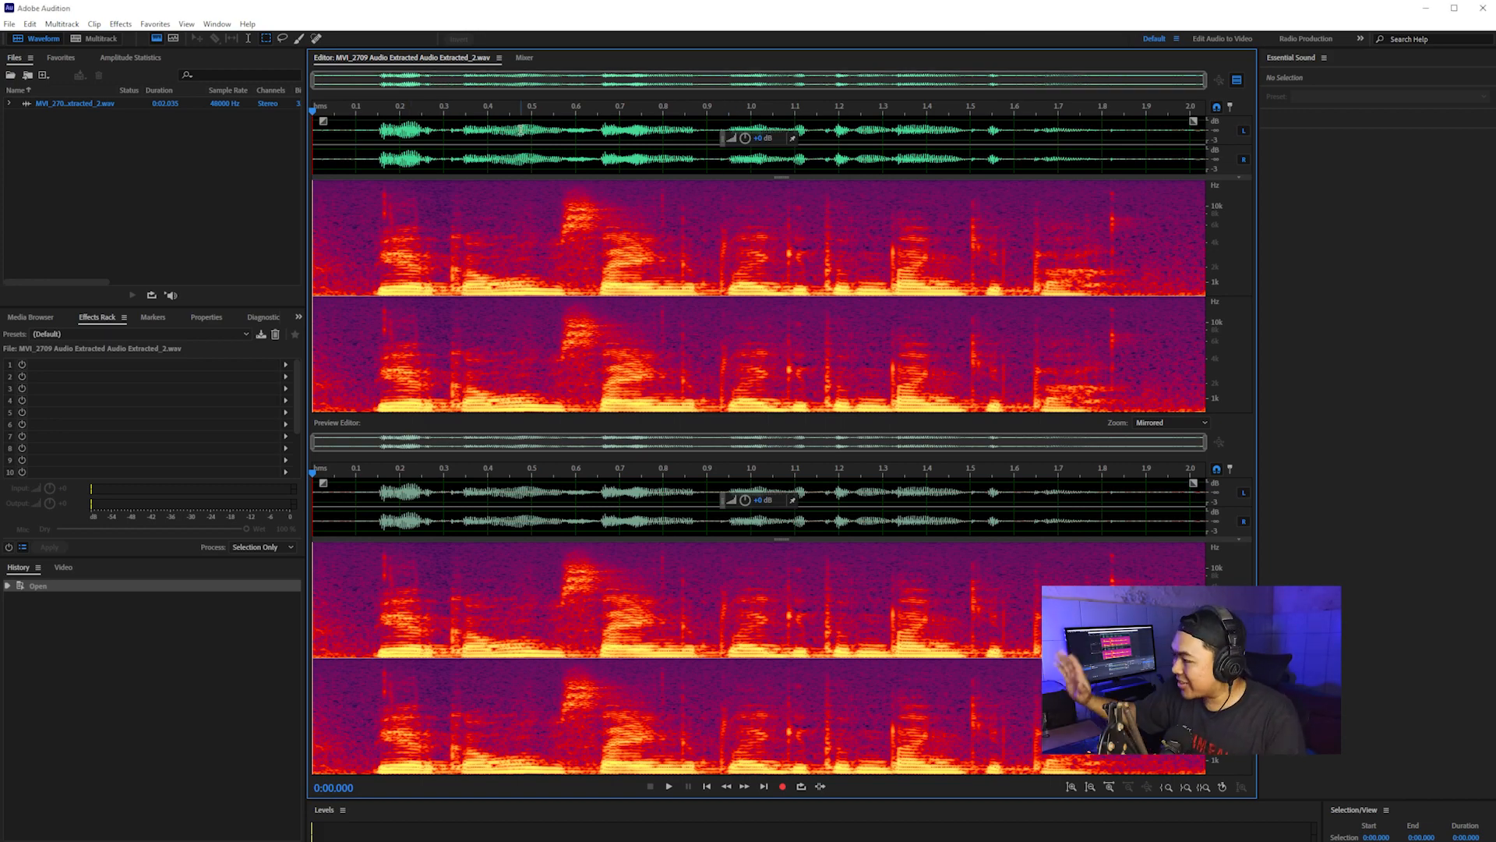
Step: Hide the Preview Editor and spectral frequency display, and play the unprocessed clip from near its start
left_click(1237, 80)
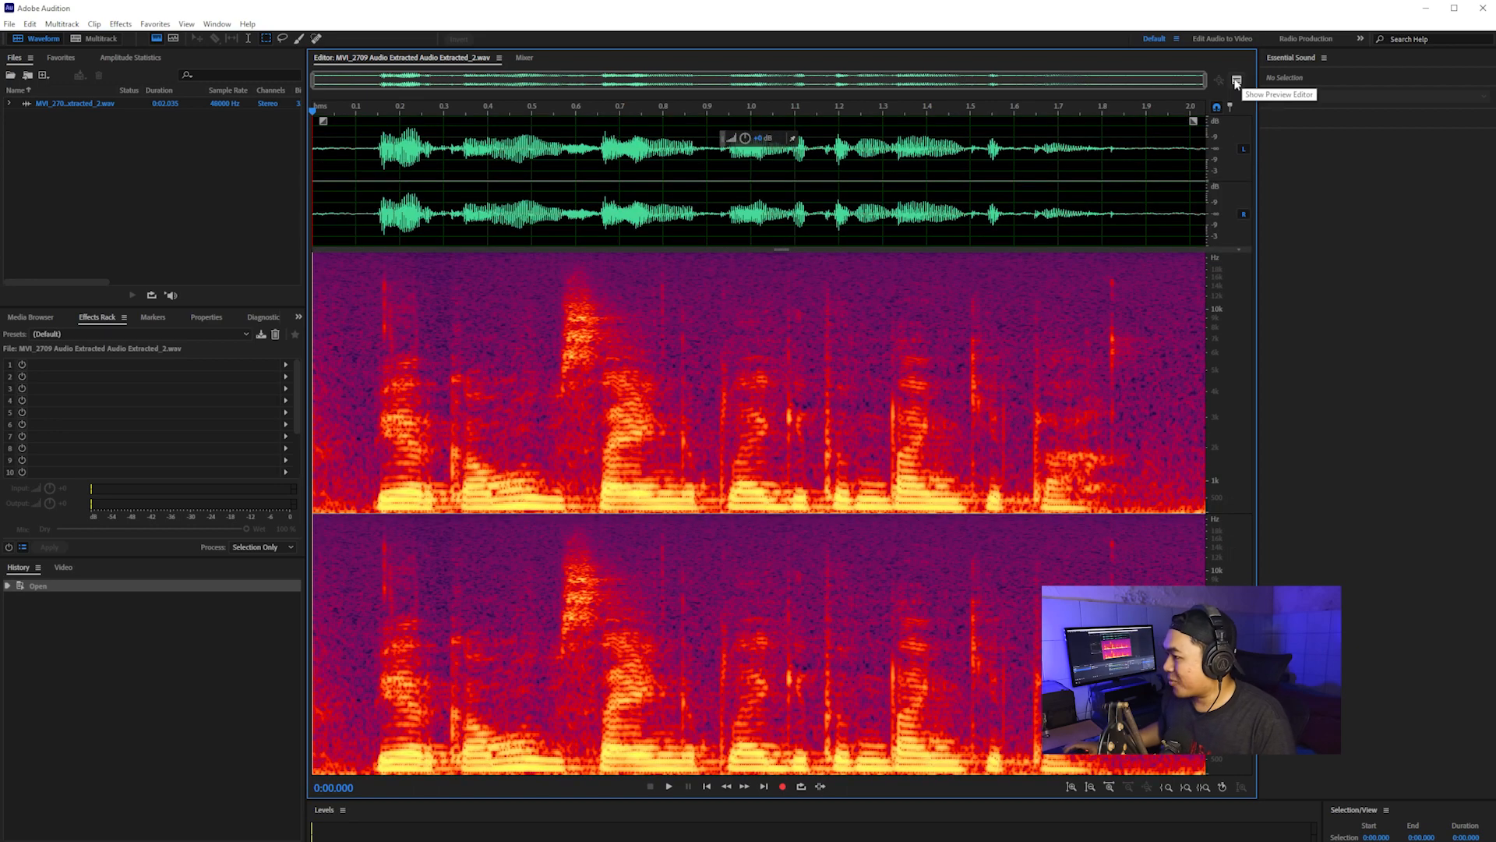
left_click(157, 39)
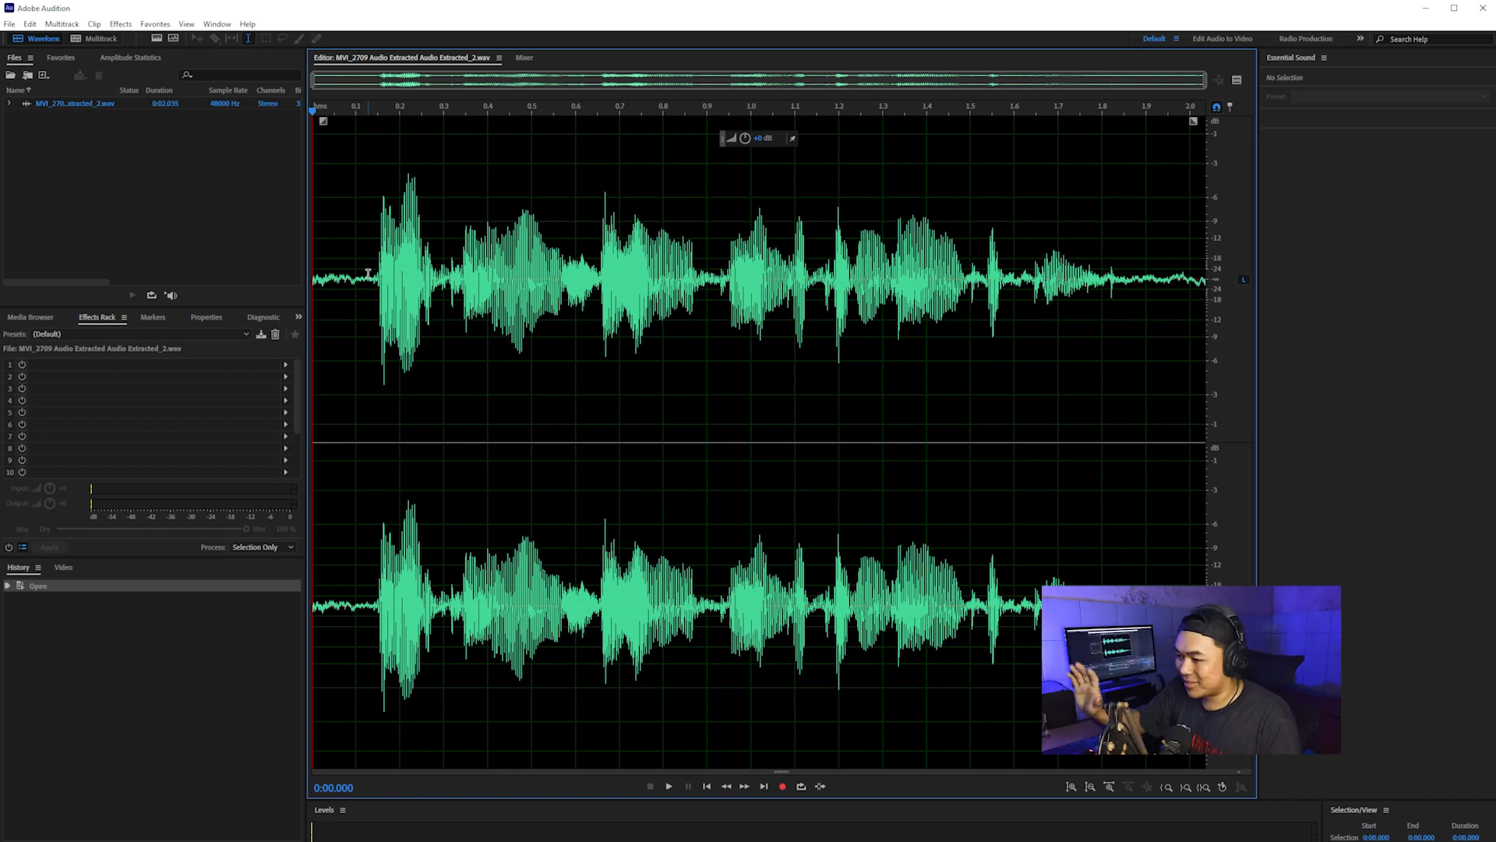
left_click_drag(365, 272, 295, 283)
left_click(327, 292)
key("space")
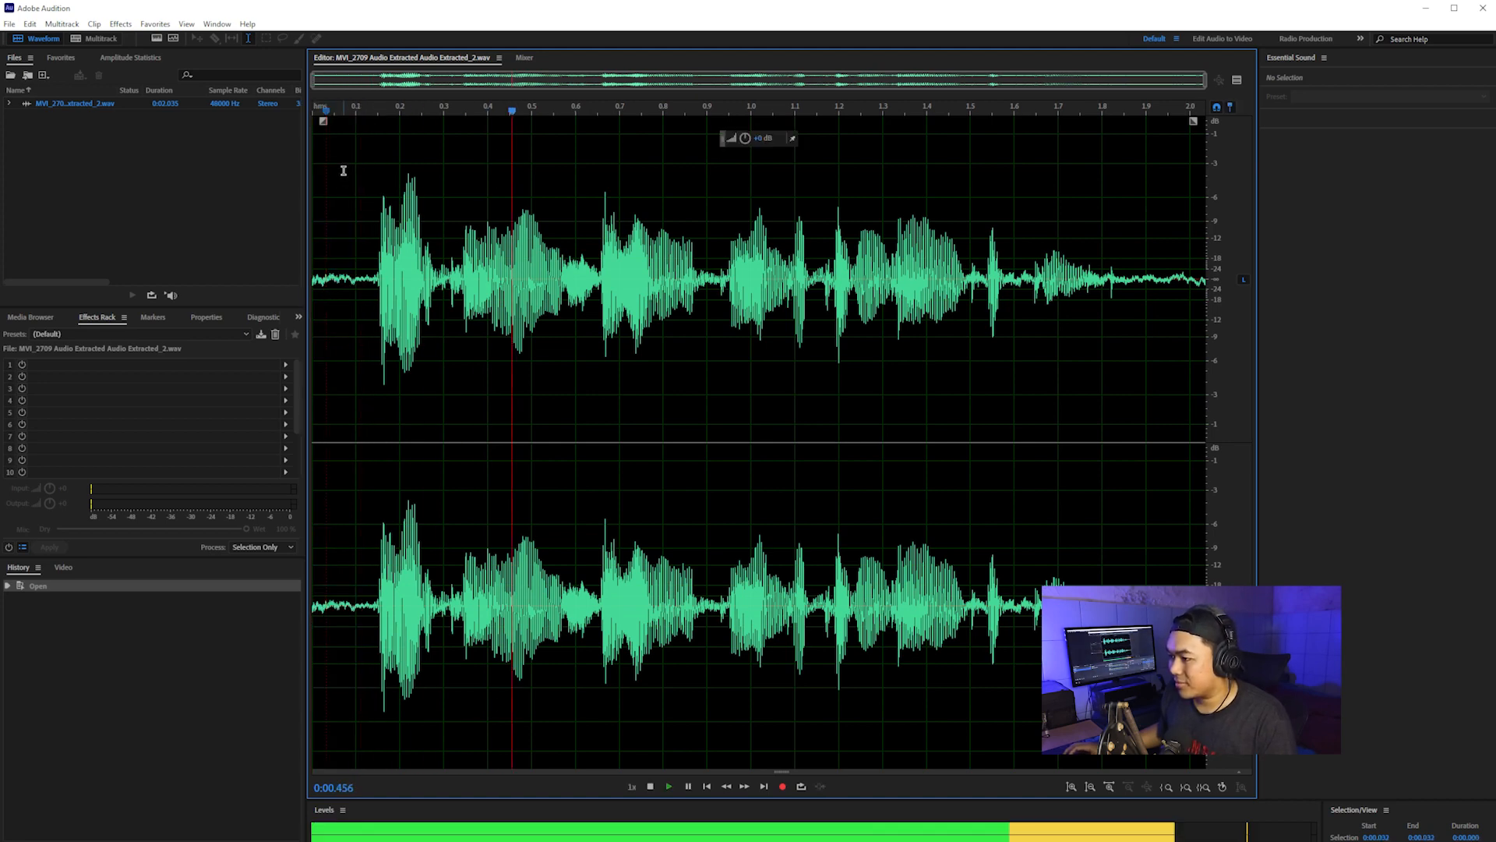
key("space")
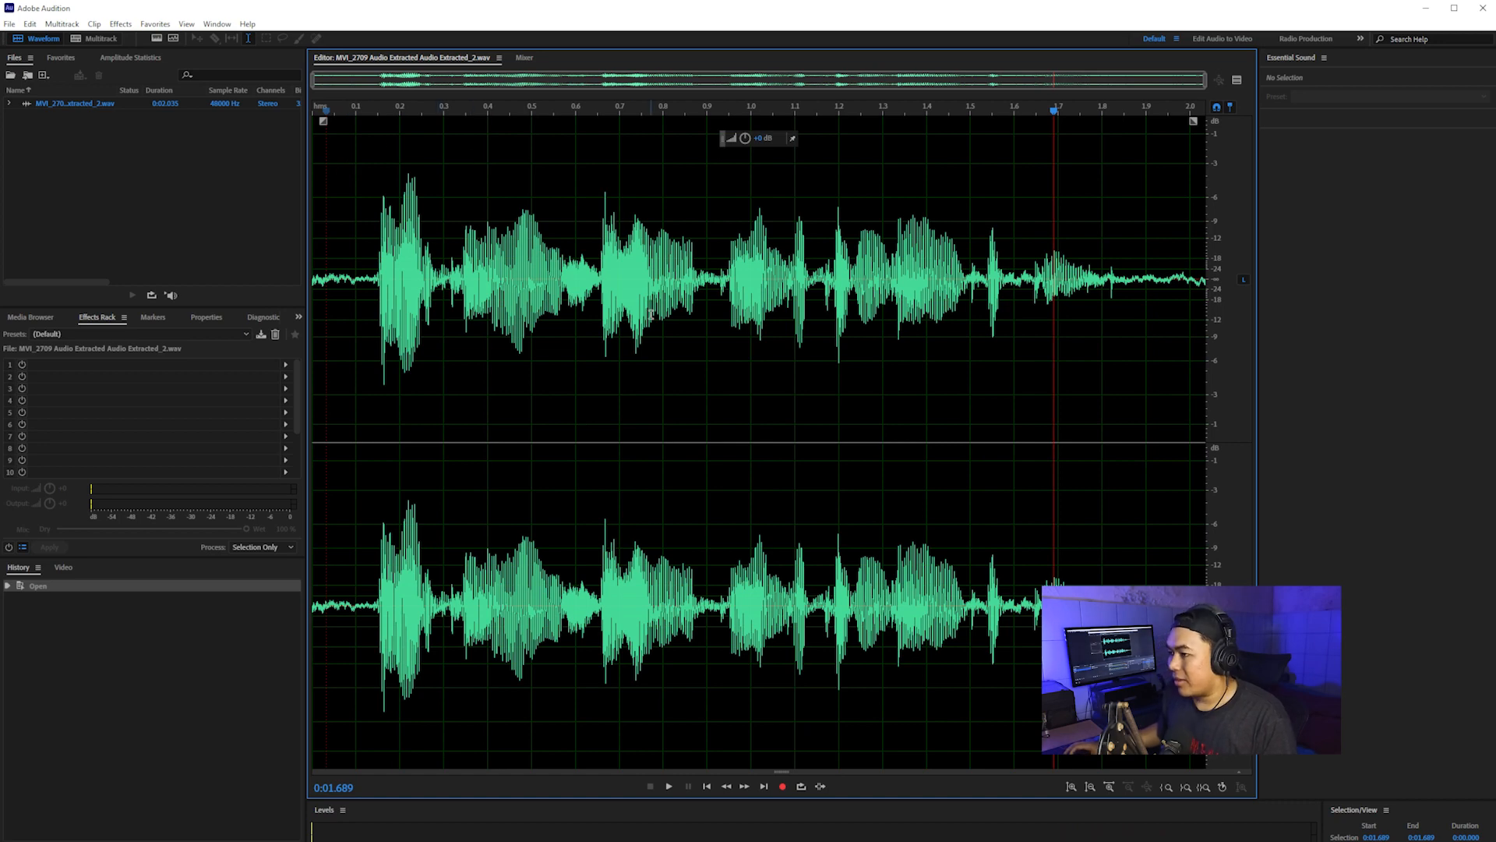
Step: Add the DeNoise effect to the first slot of the clip's Effects Rack
left_click(285, 364)
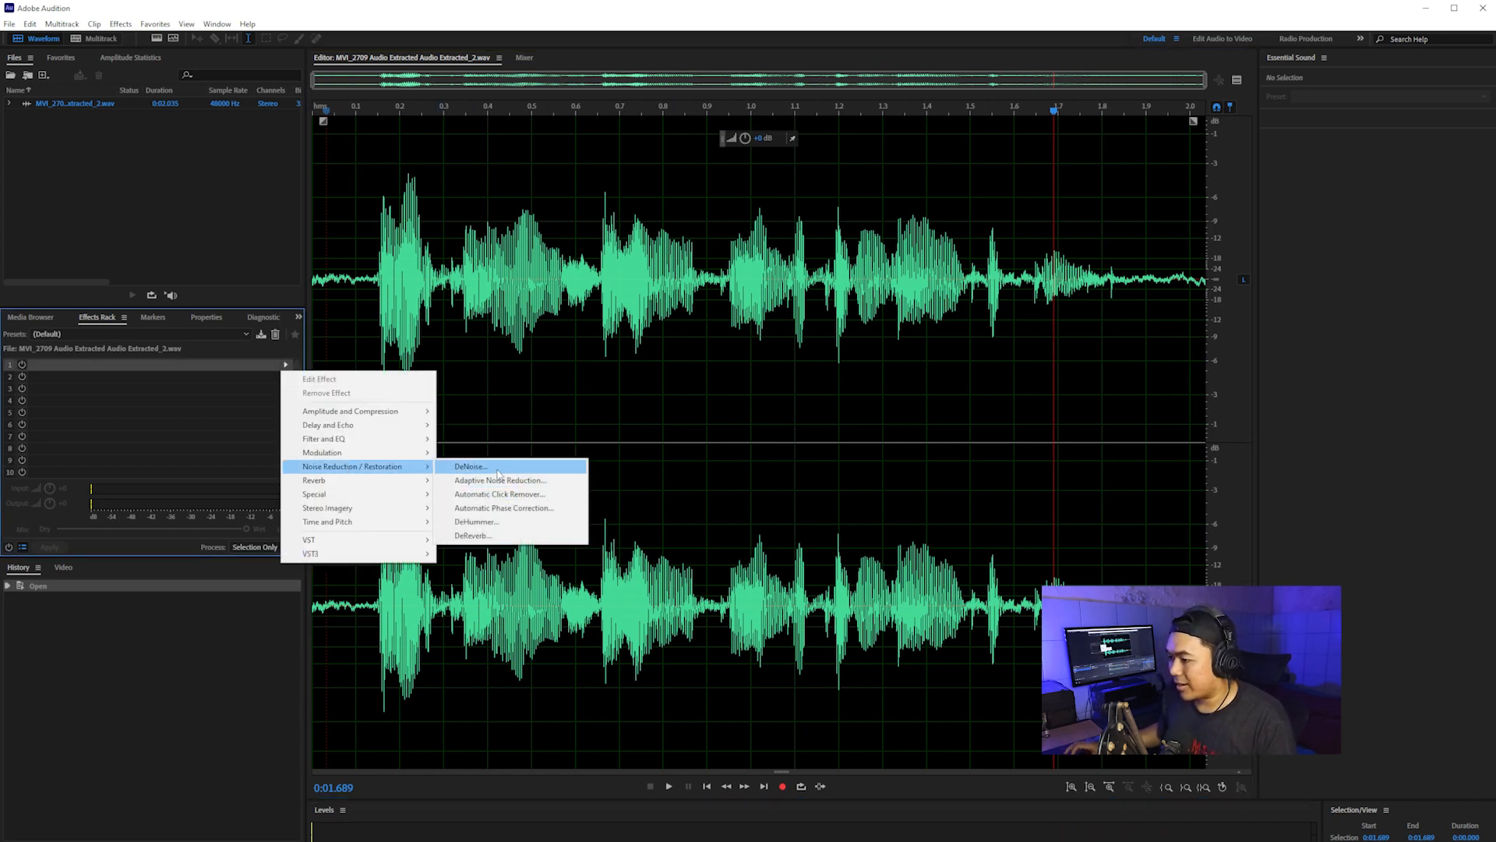
left_click(468, 466)
left_click(824, 525)
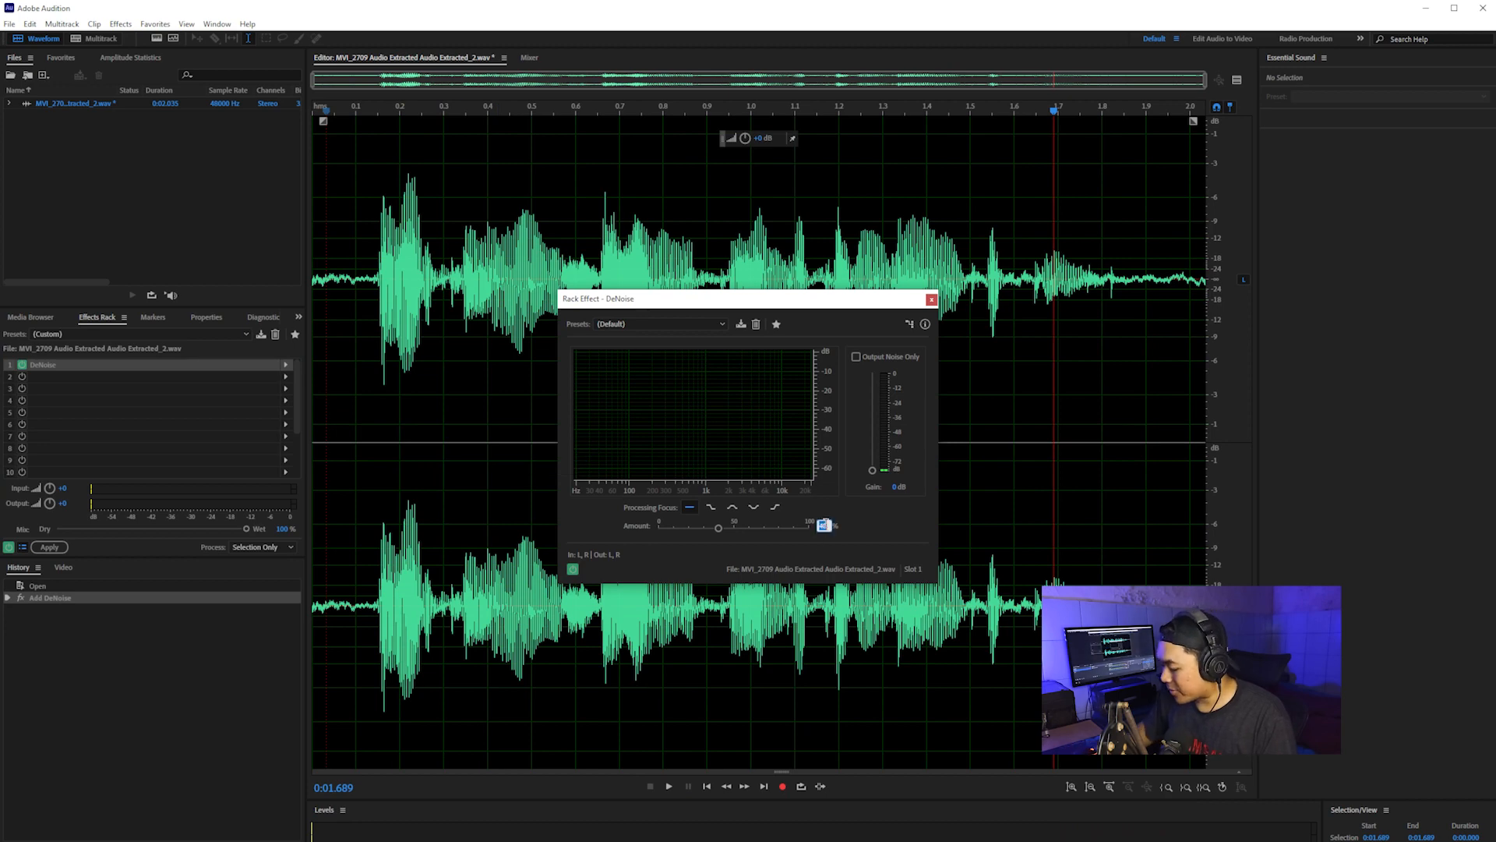
left_click(931, 299)
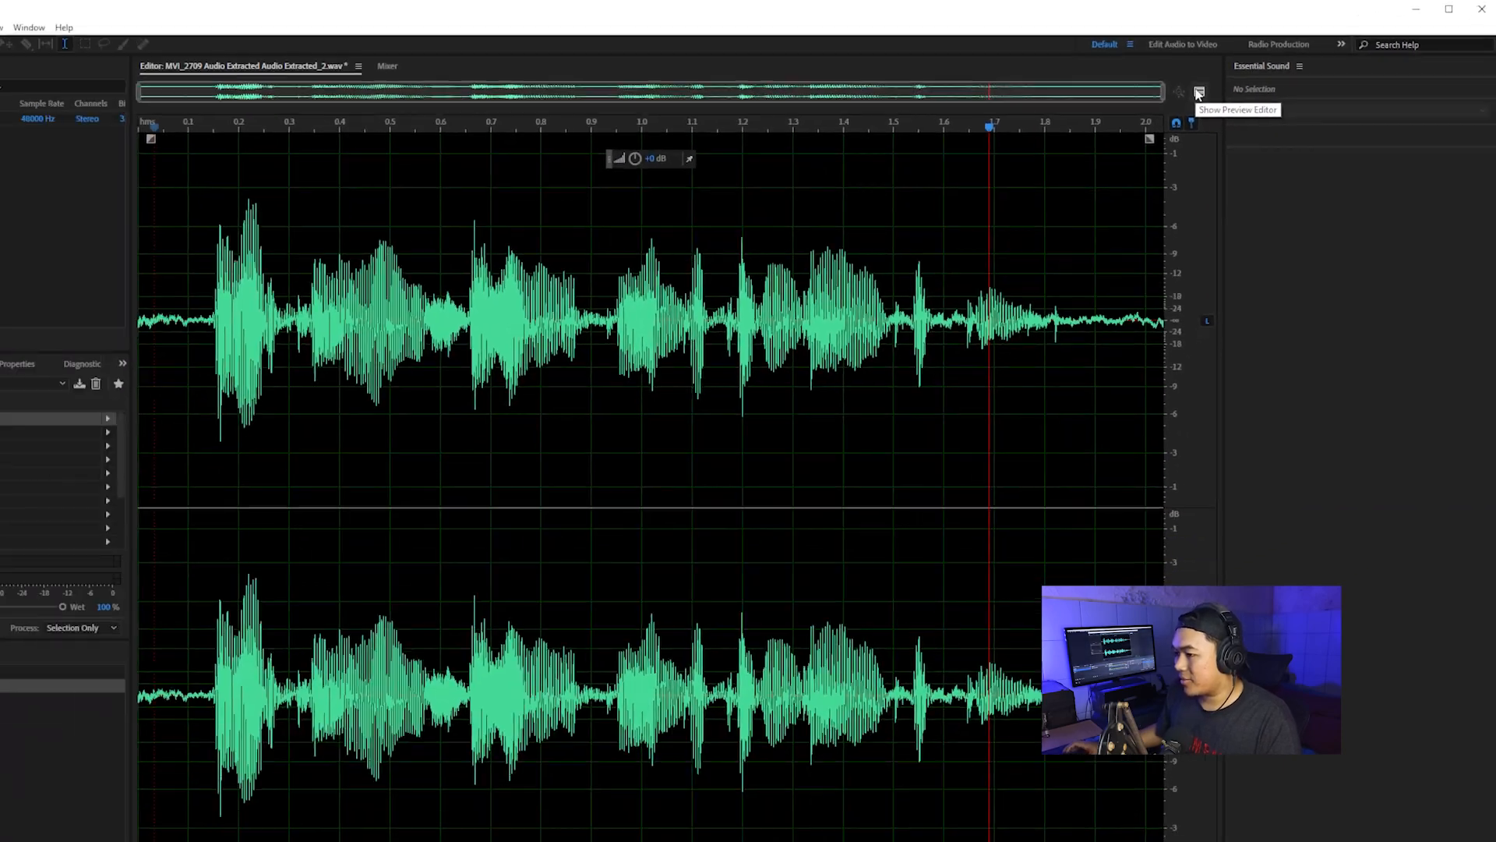
Step: Show the Preview Editor for the Effects Rack with its zoom set to Mirrored
left_click(983, 161)
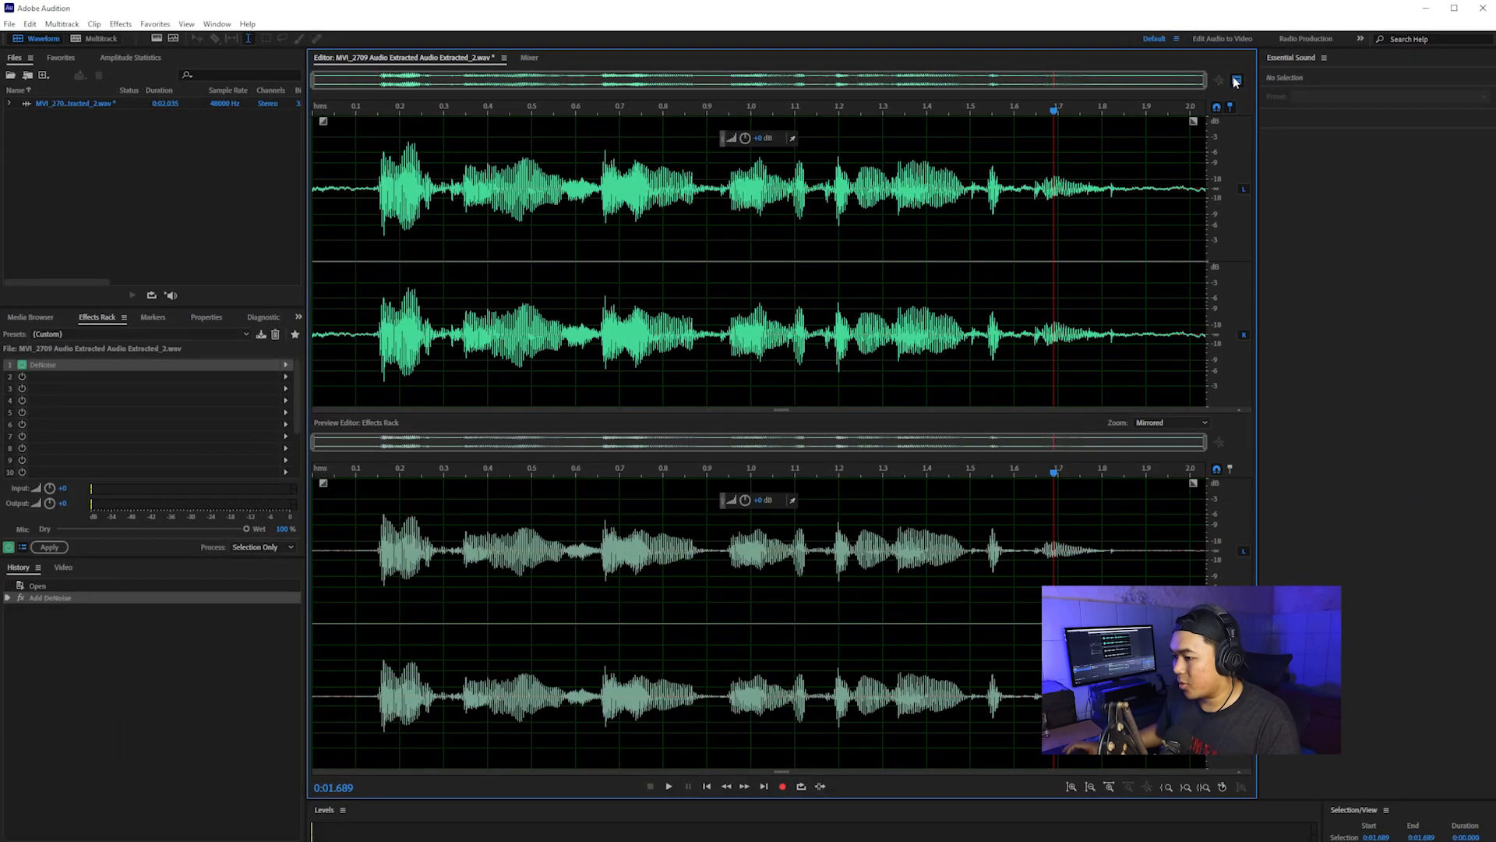
left_click(1150, 422)
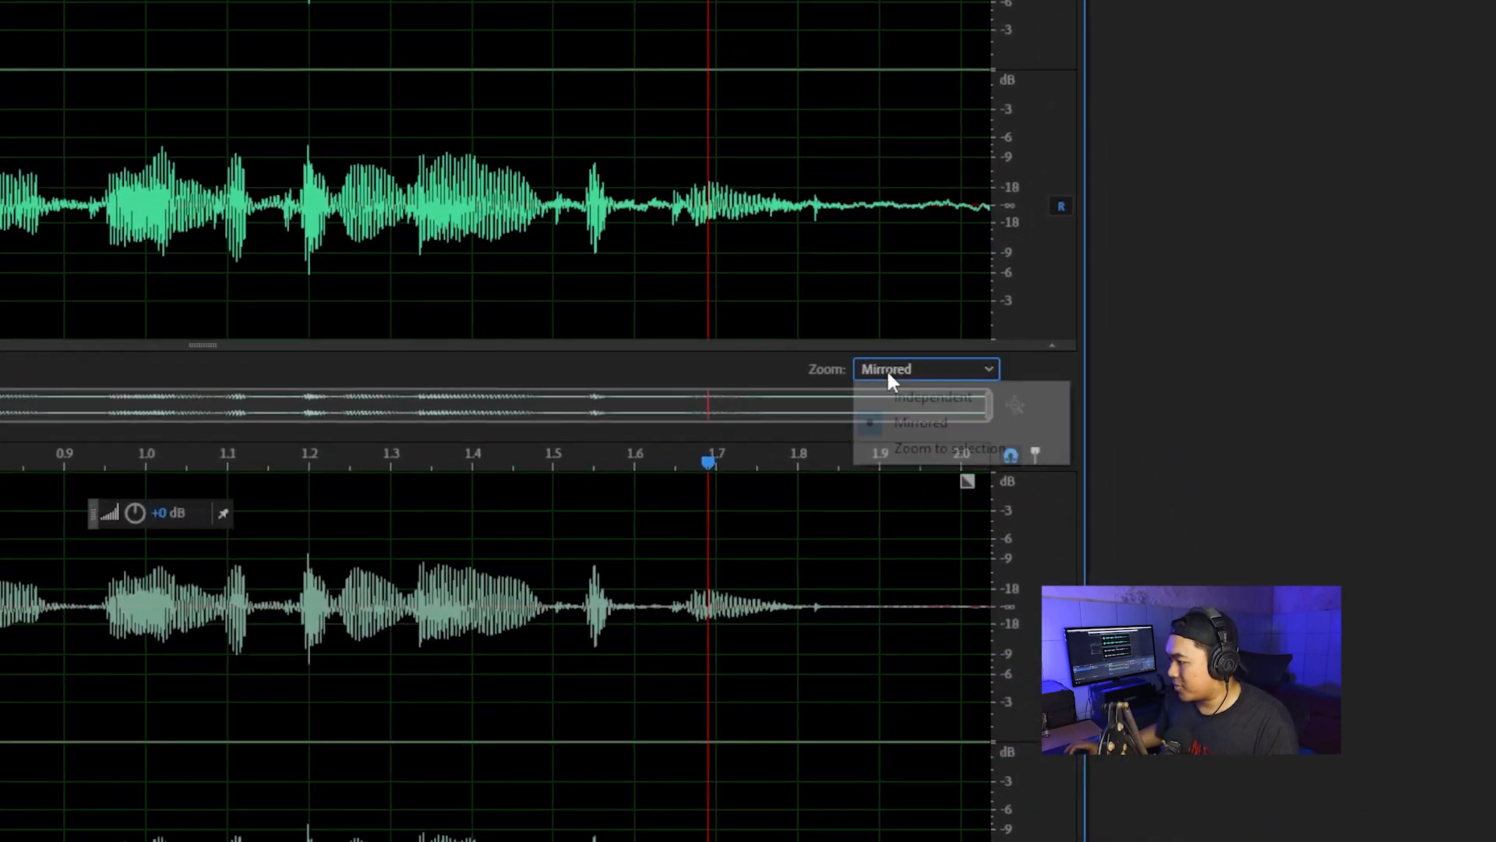
left_click(921, 423)
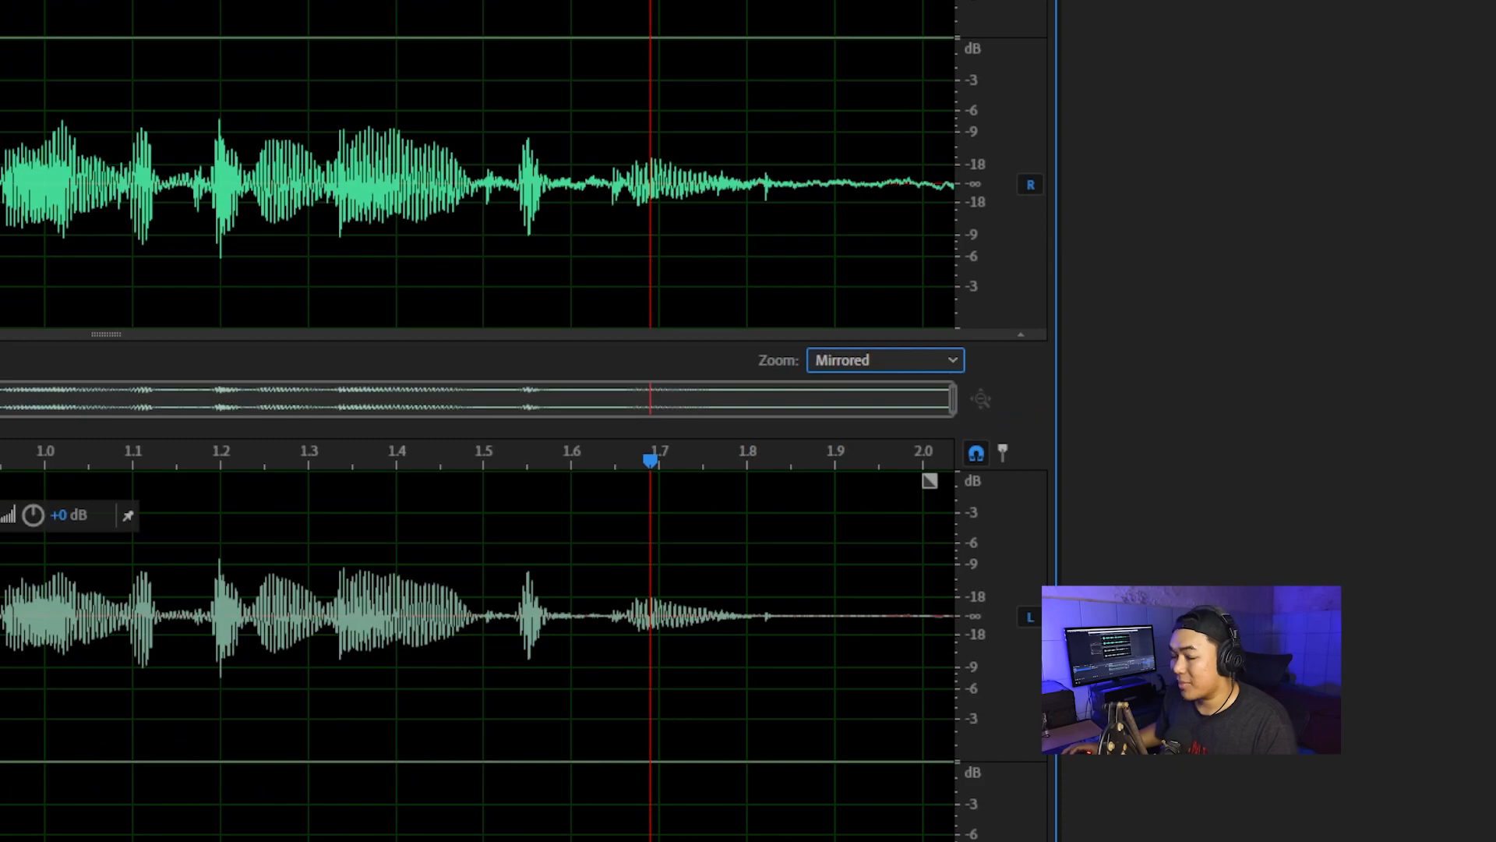
Step: Compare the original and preview waveforms in the quiet opening, selecting the first 0.146 s before the speech begins
scroll(349, 195, "up", 4)
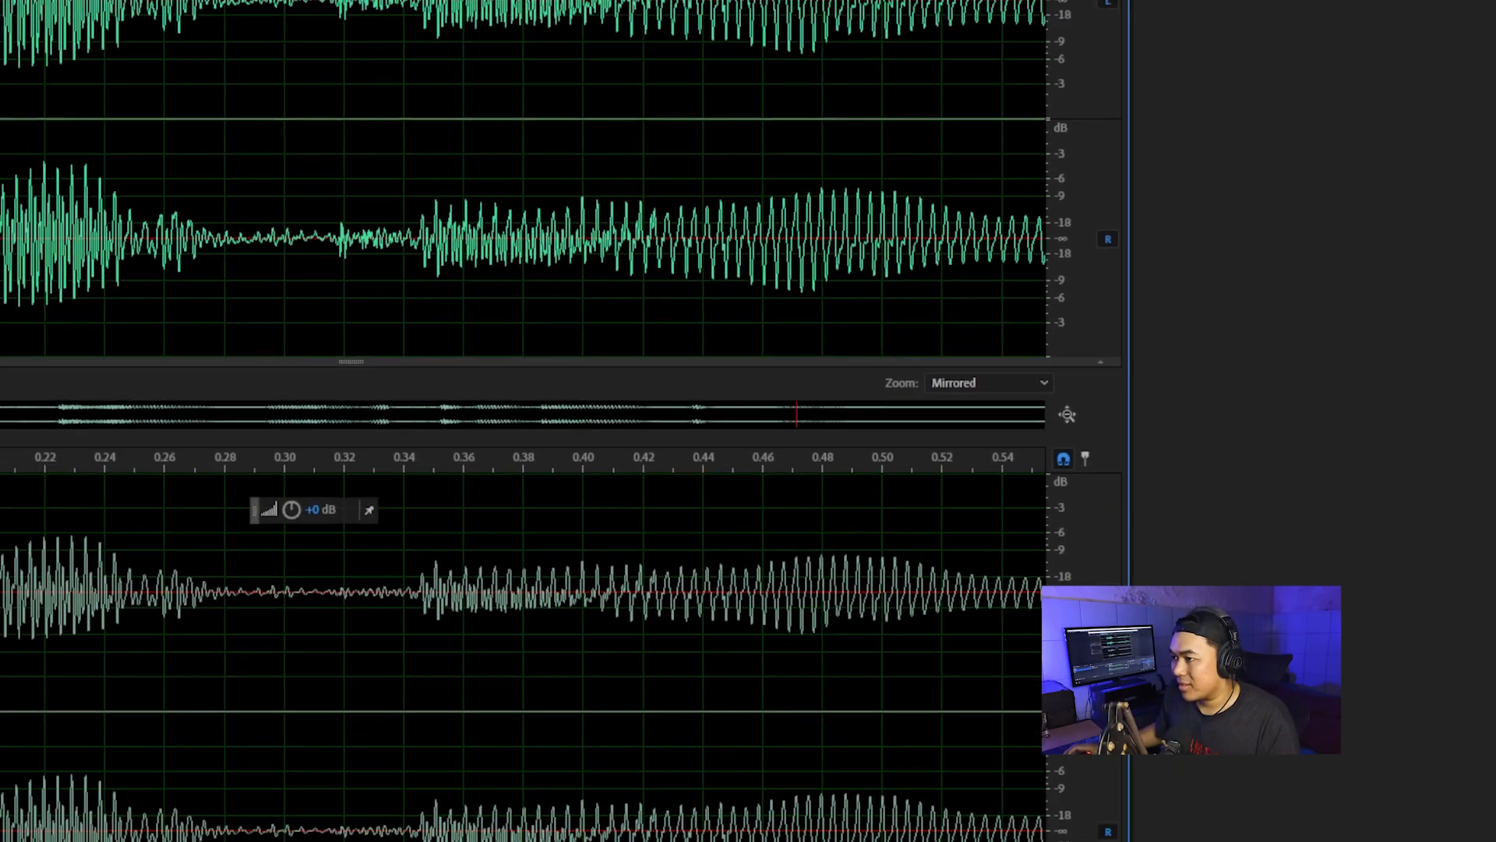
left_click_drag(424, 80, 331, 86)
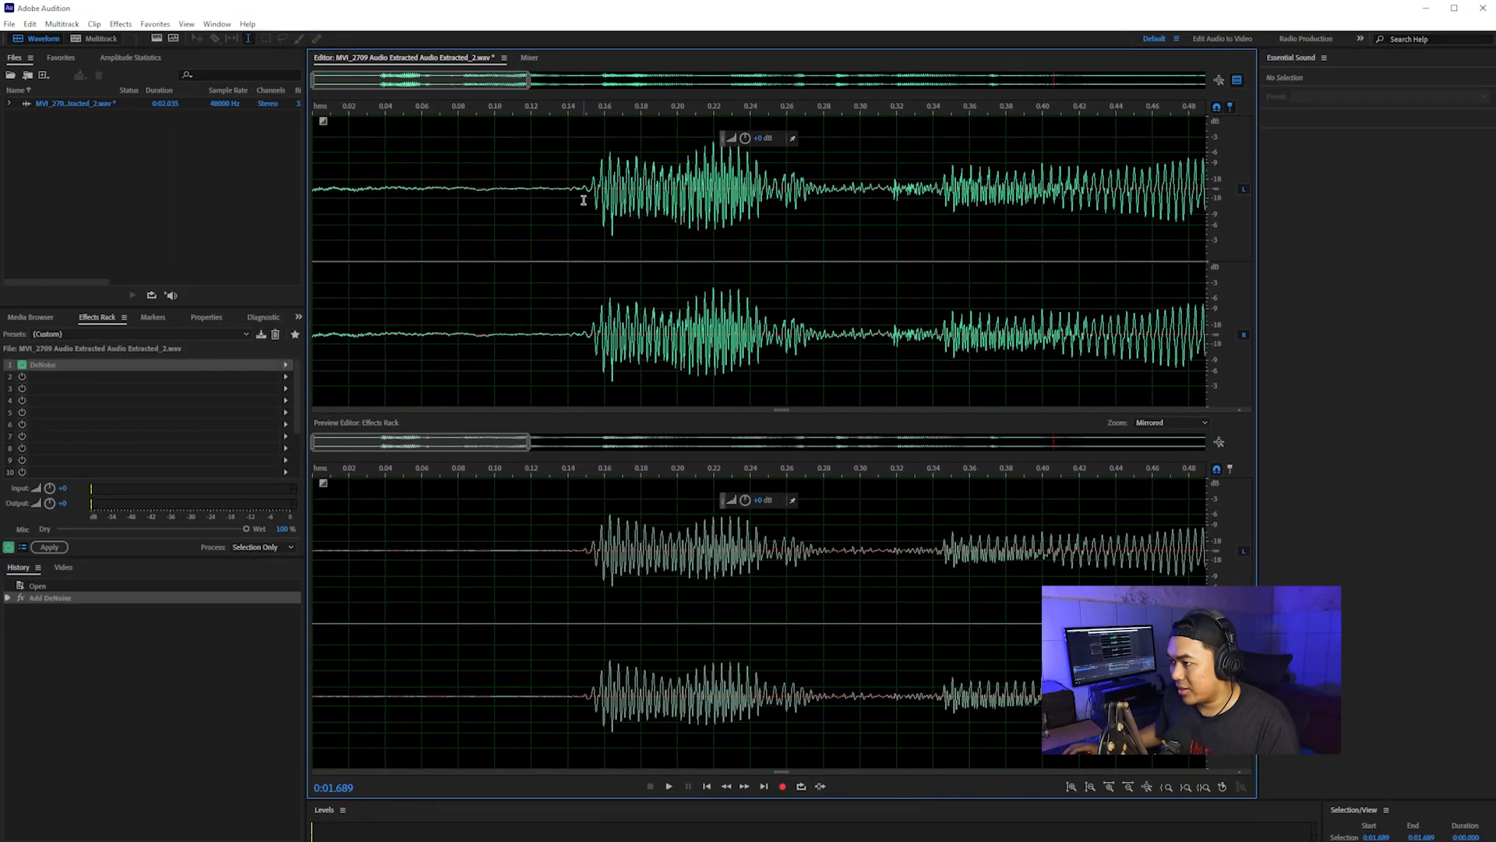
left_click_drag(583, 201, 314, 226)
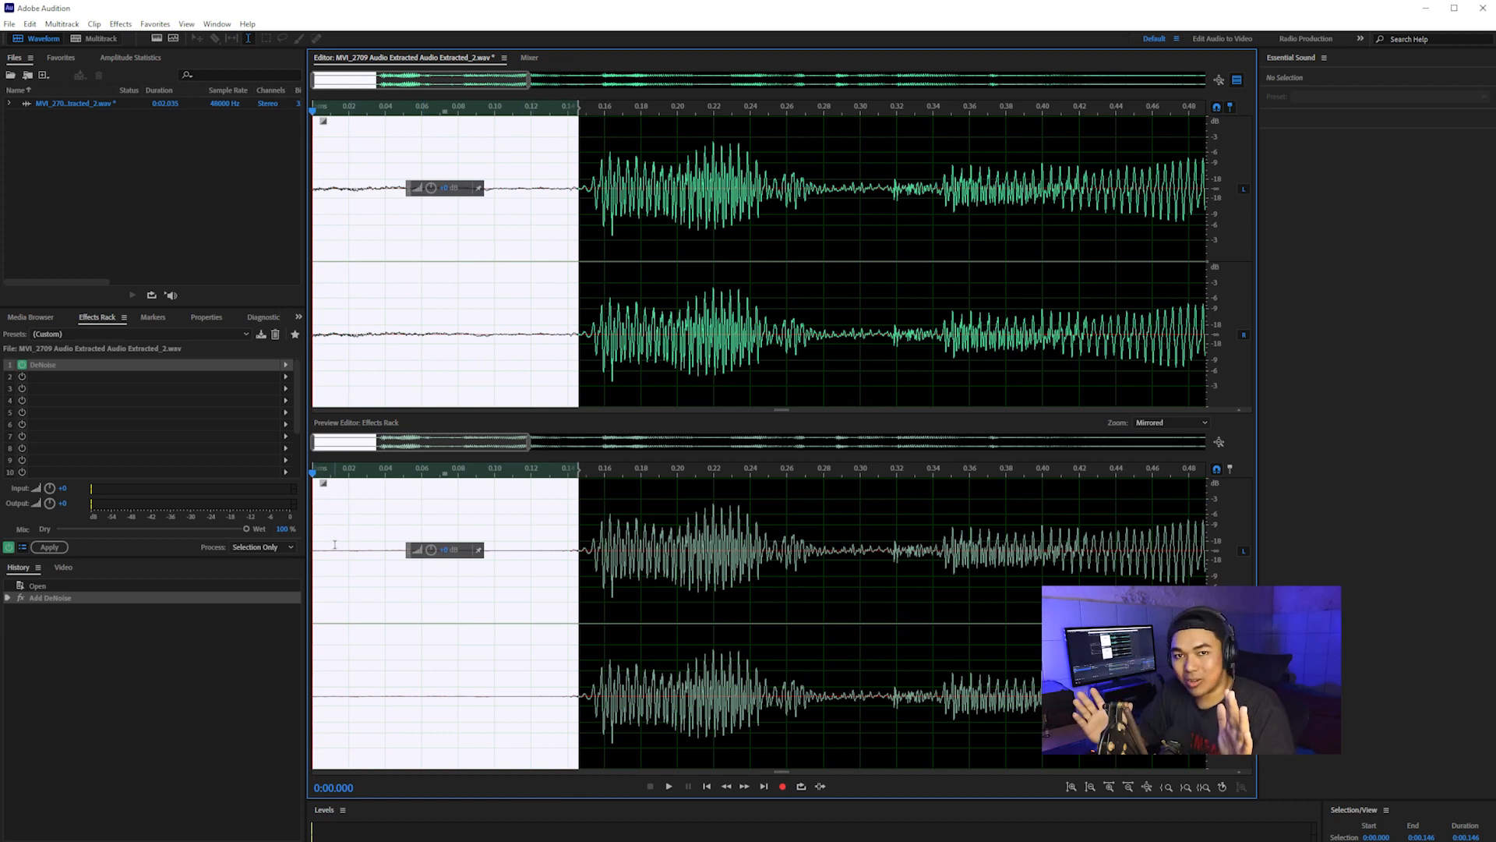
left_click(536, 569)
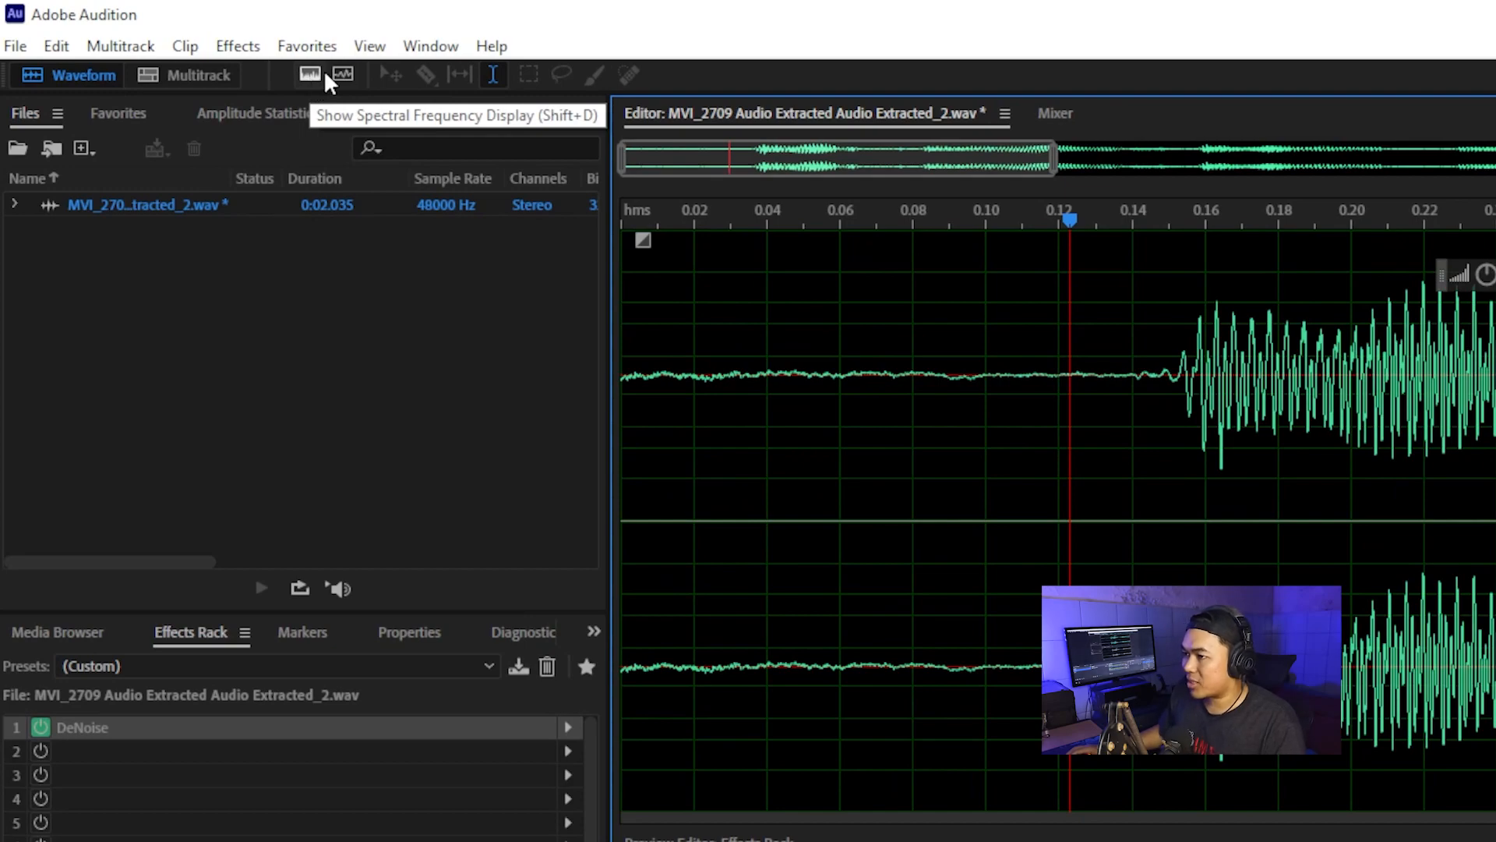
Step: Show the spectral frequency display for both editors and apply the DeNoise rack effect to the entire clip
left_click(326, 71)
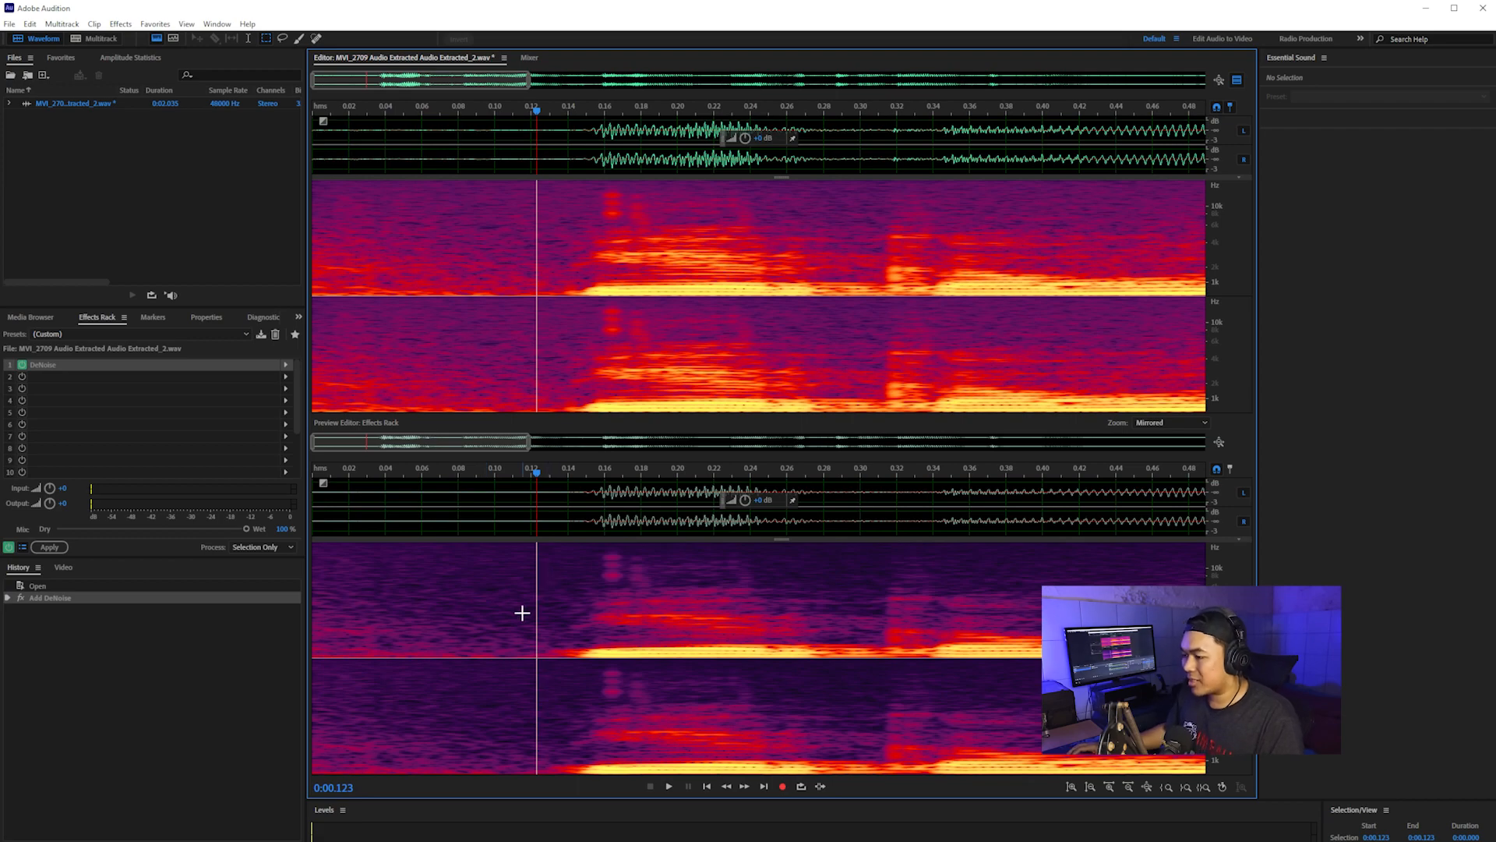
scroll(521, 615, "down", 5)
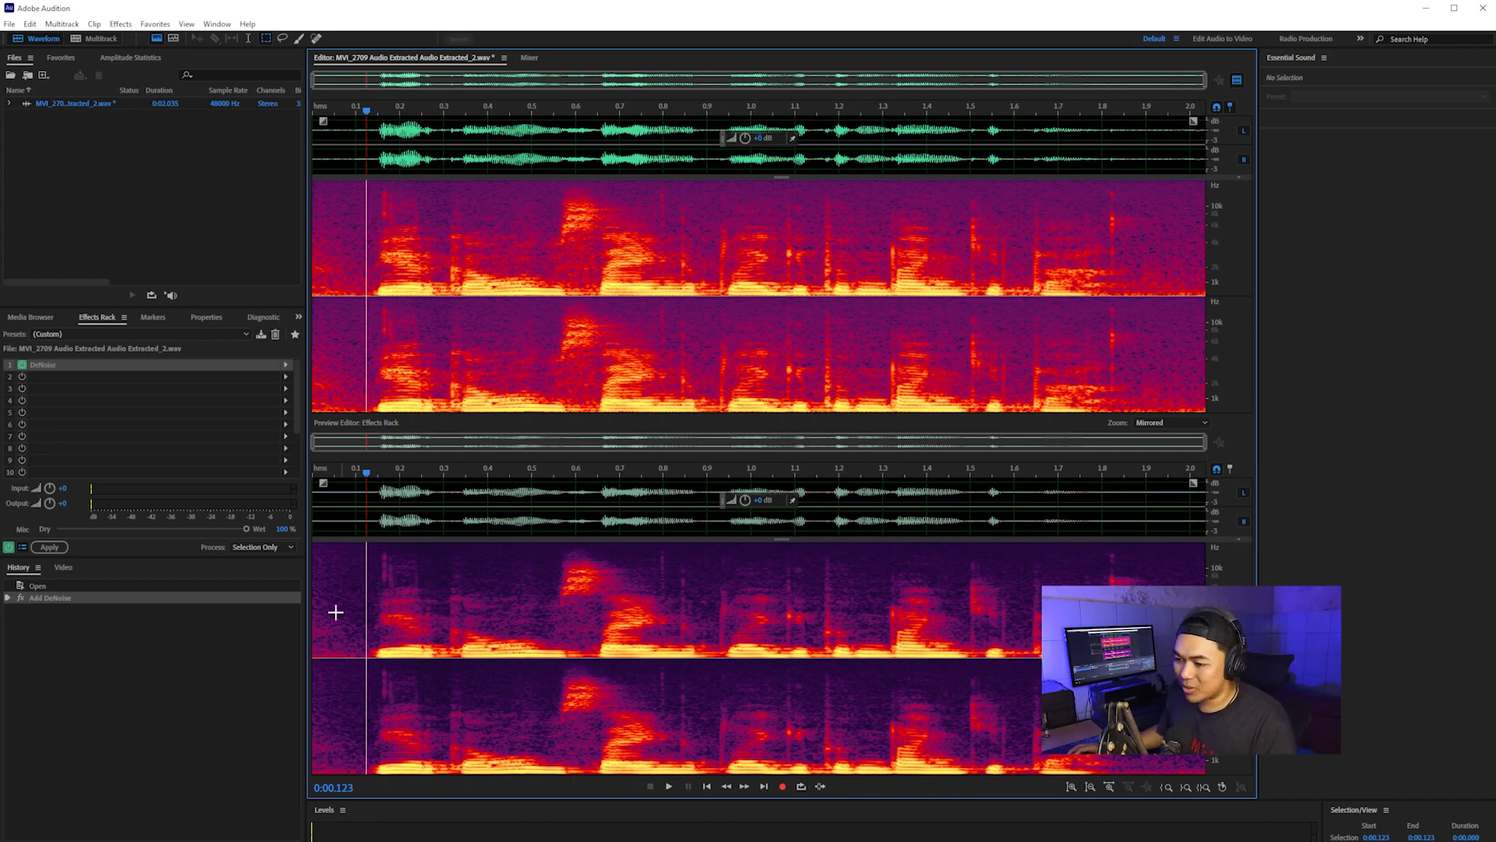
left_click(49, 547)
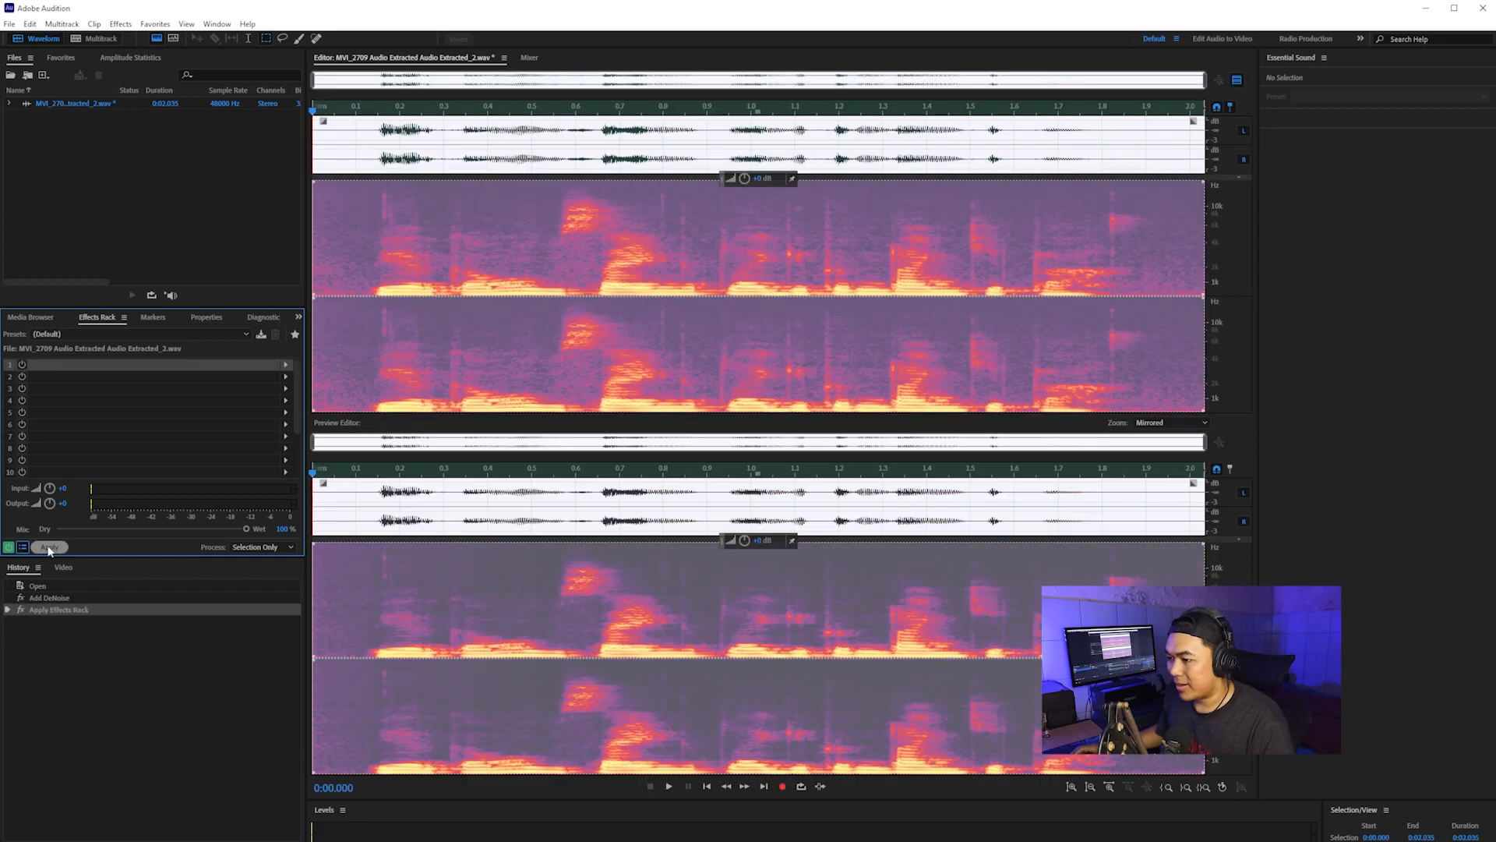
left_click(407, 632)
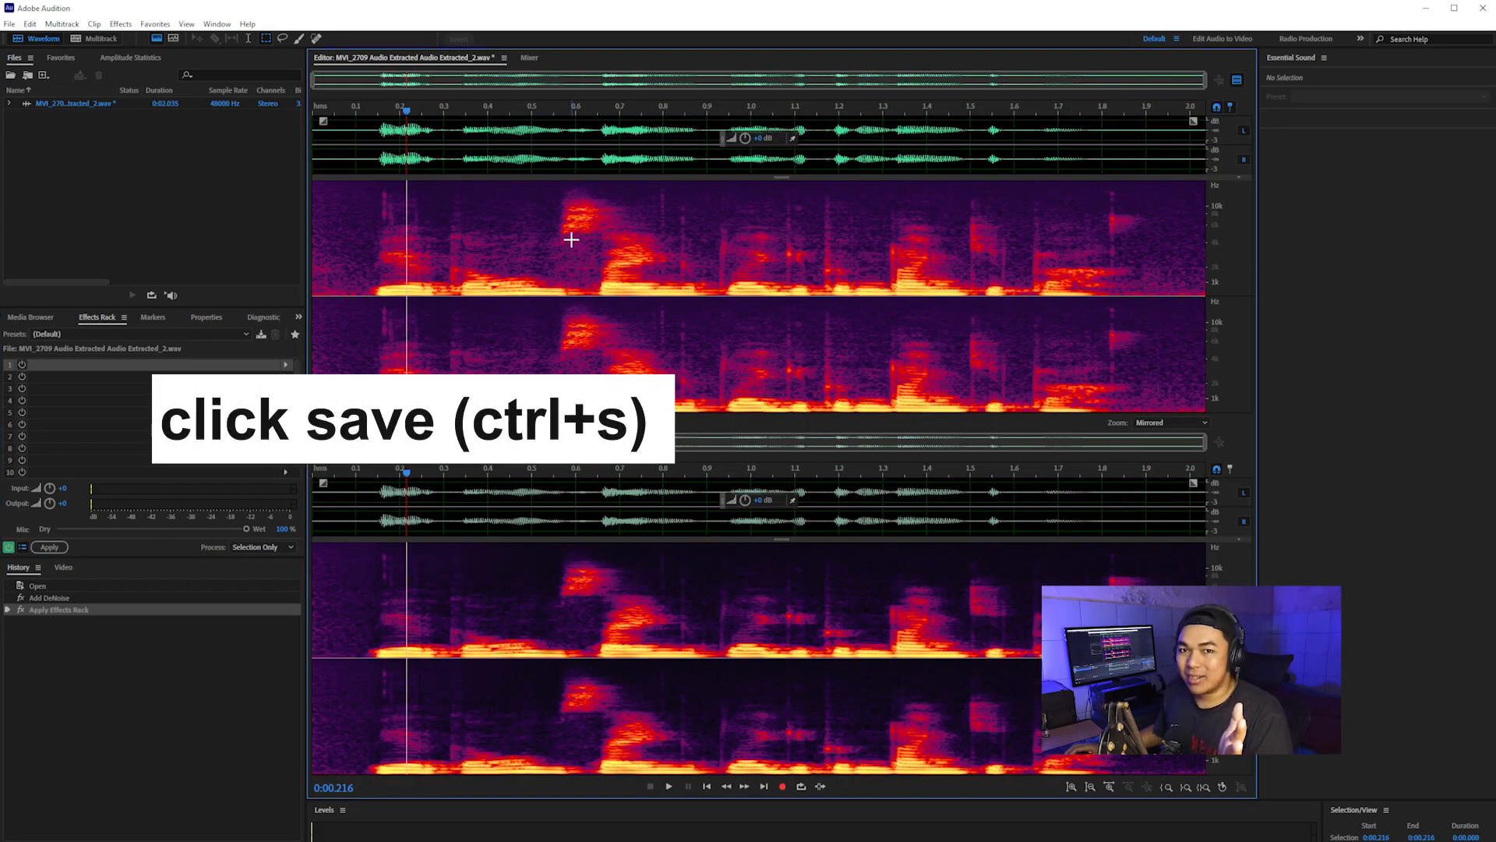